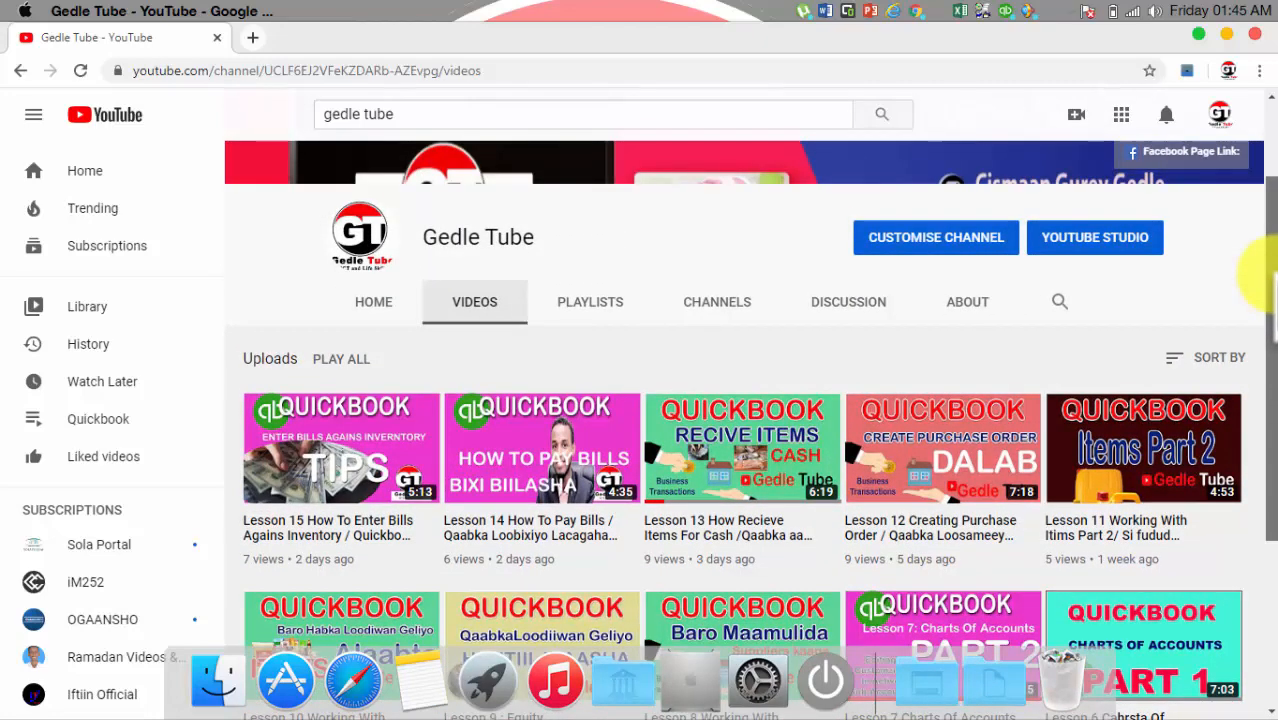
left_click_drag(1270, 285, 1272, 215)
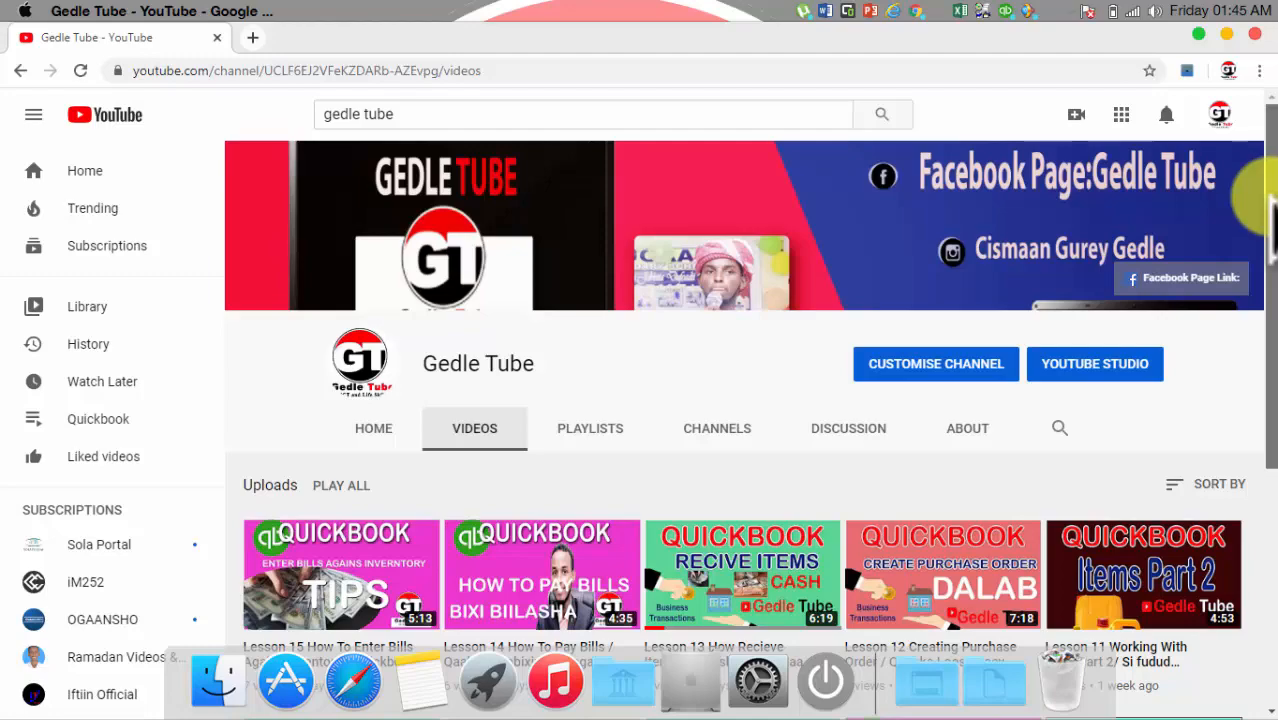
left_click_drag(1272, 320, 1272, 515)
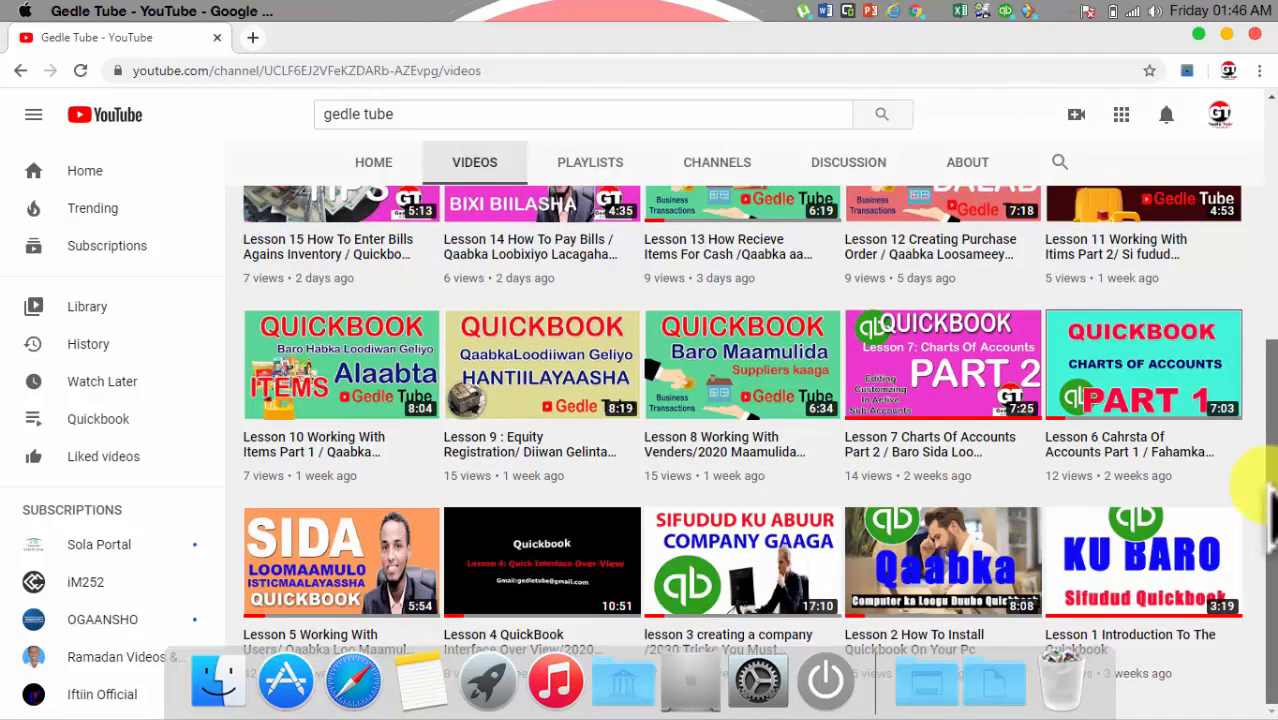
left_click_drag(1270, 395, 1262, 140)
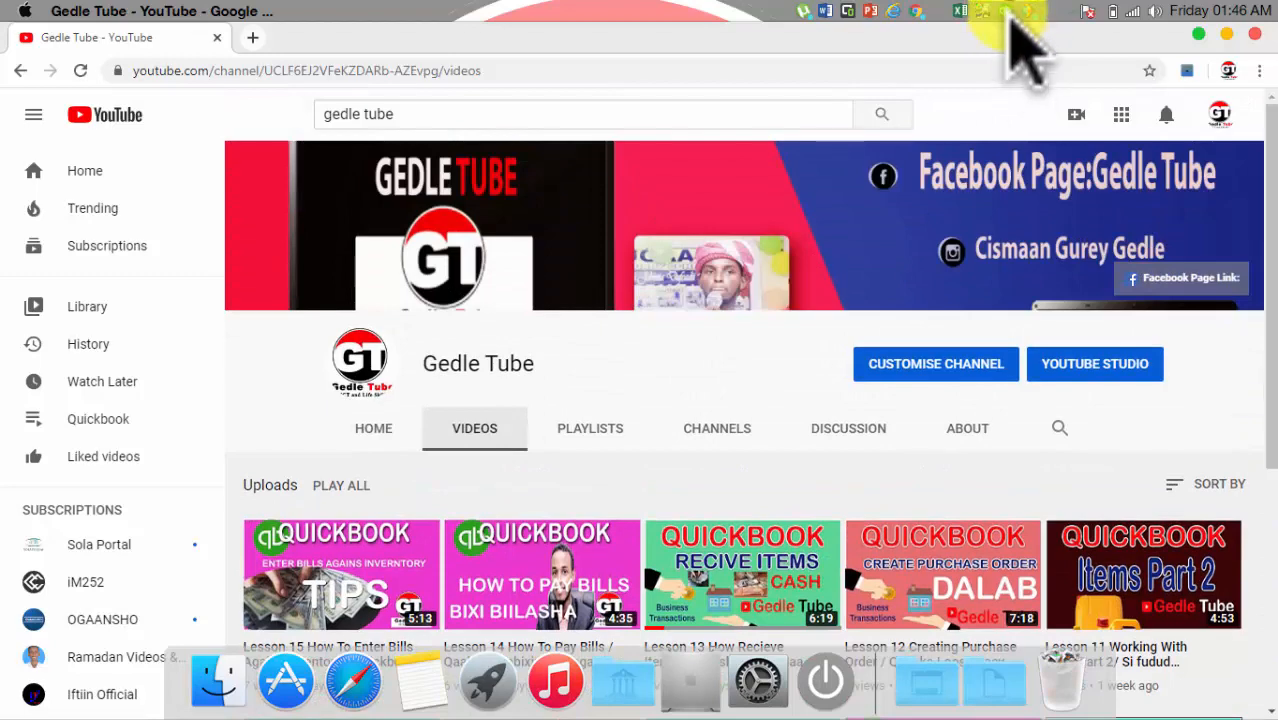
Switch to QuickBooks and open the Customer Center.
left_click(1006, 12)
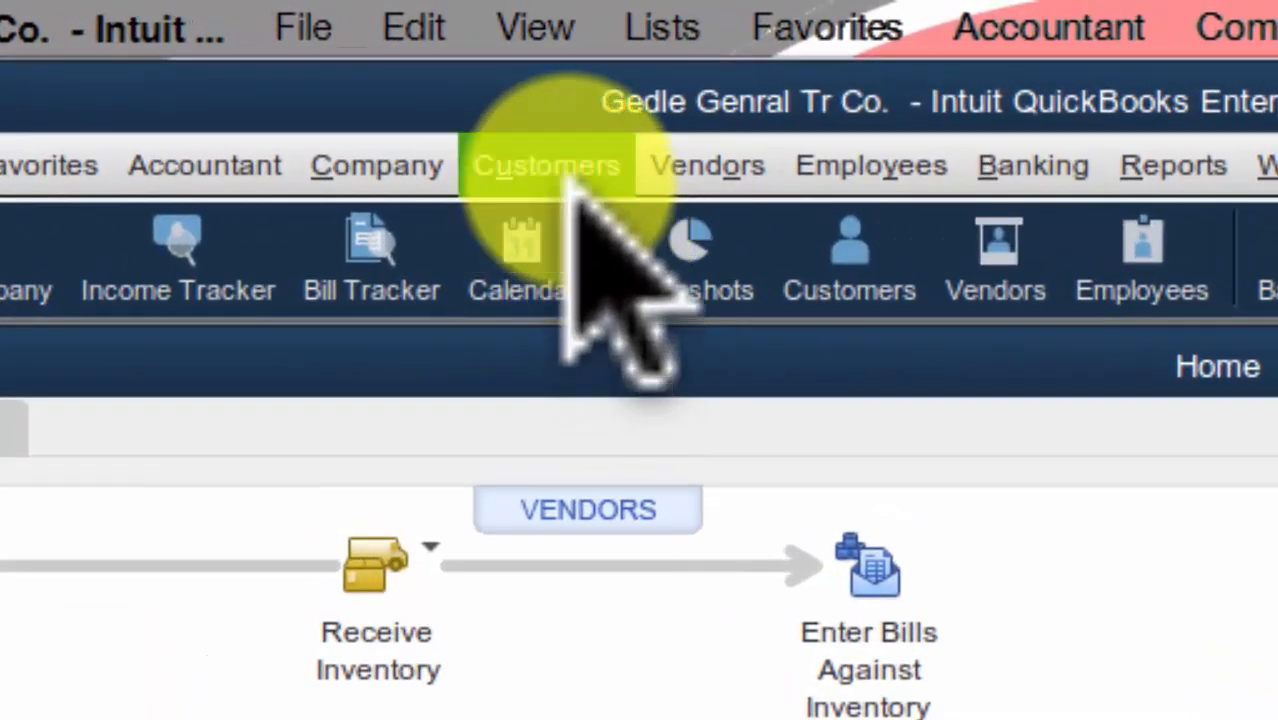
left_click(570, 162)
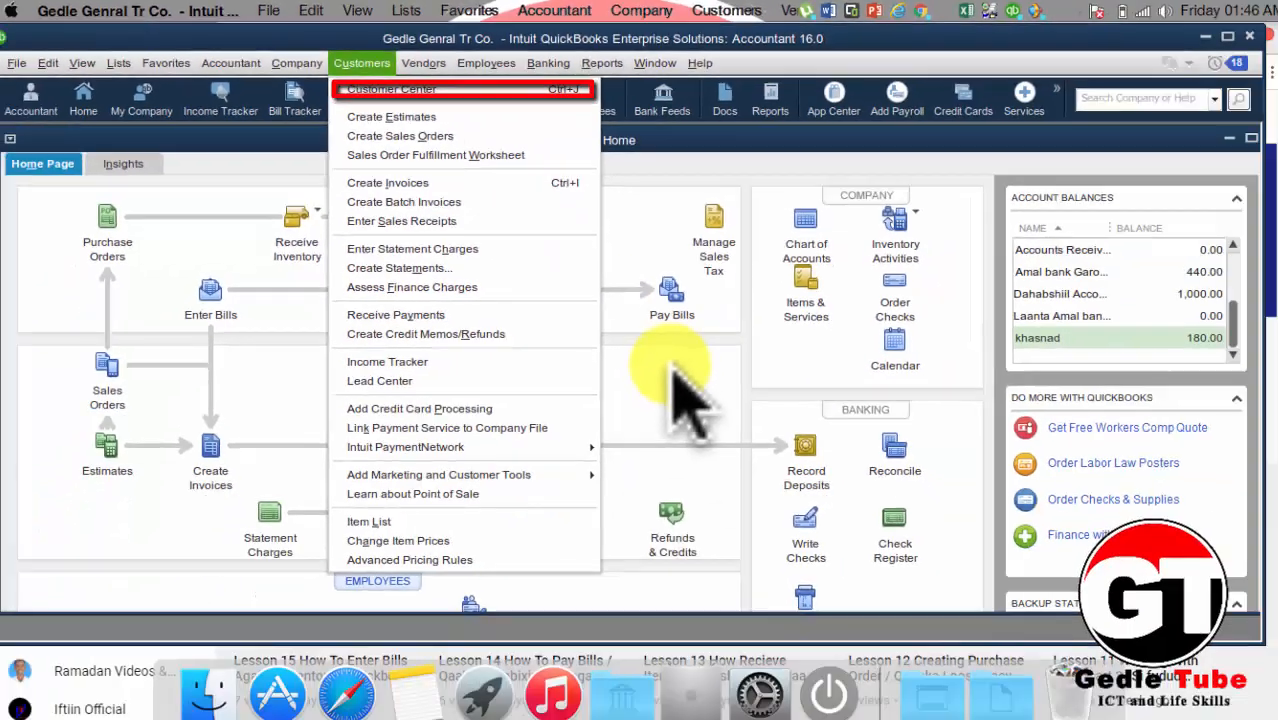
left_click(645, 345)
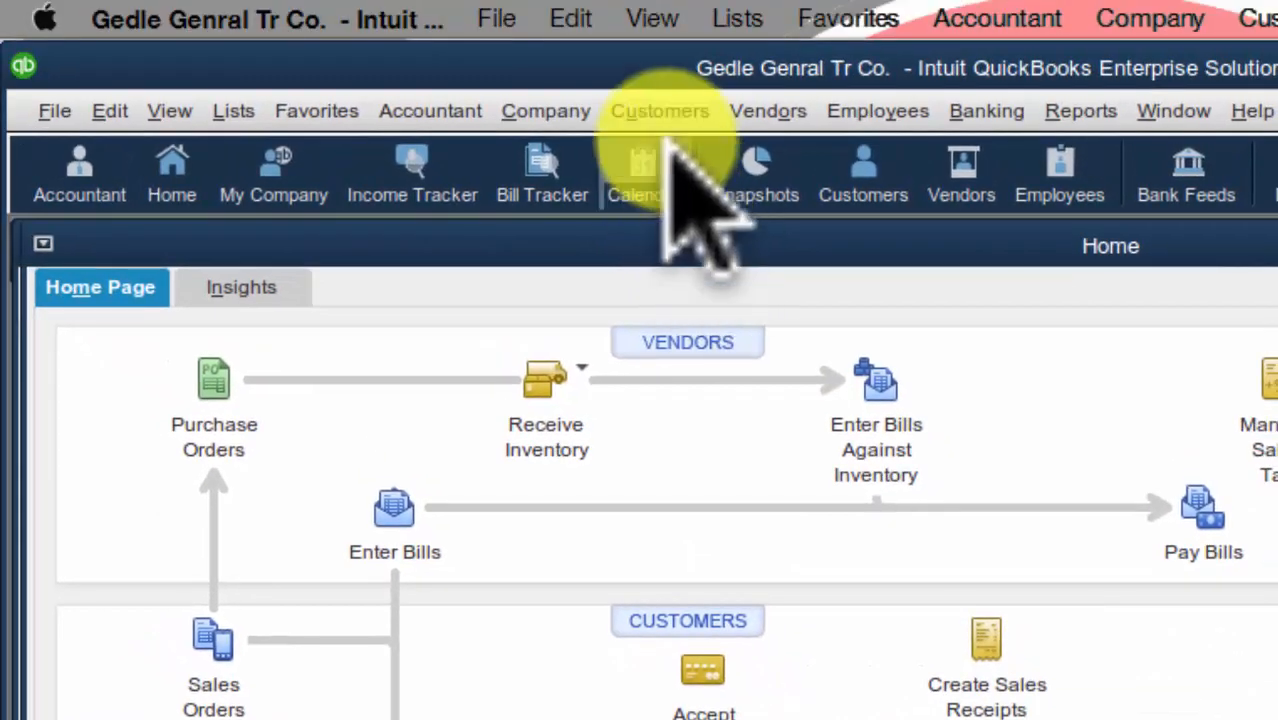
left_click(660, 111)
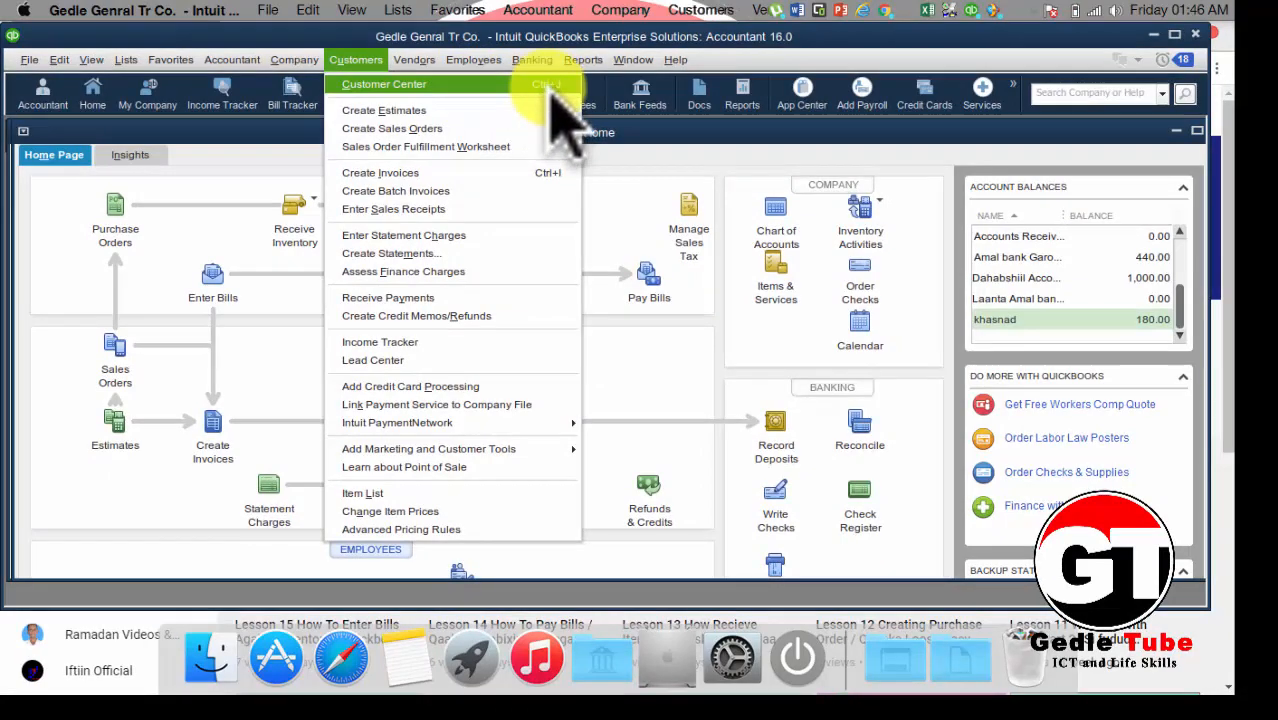
left_click(549, 86)
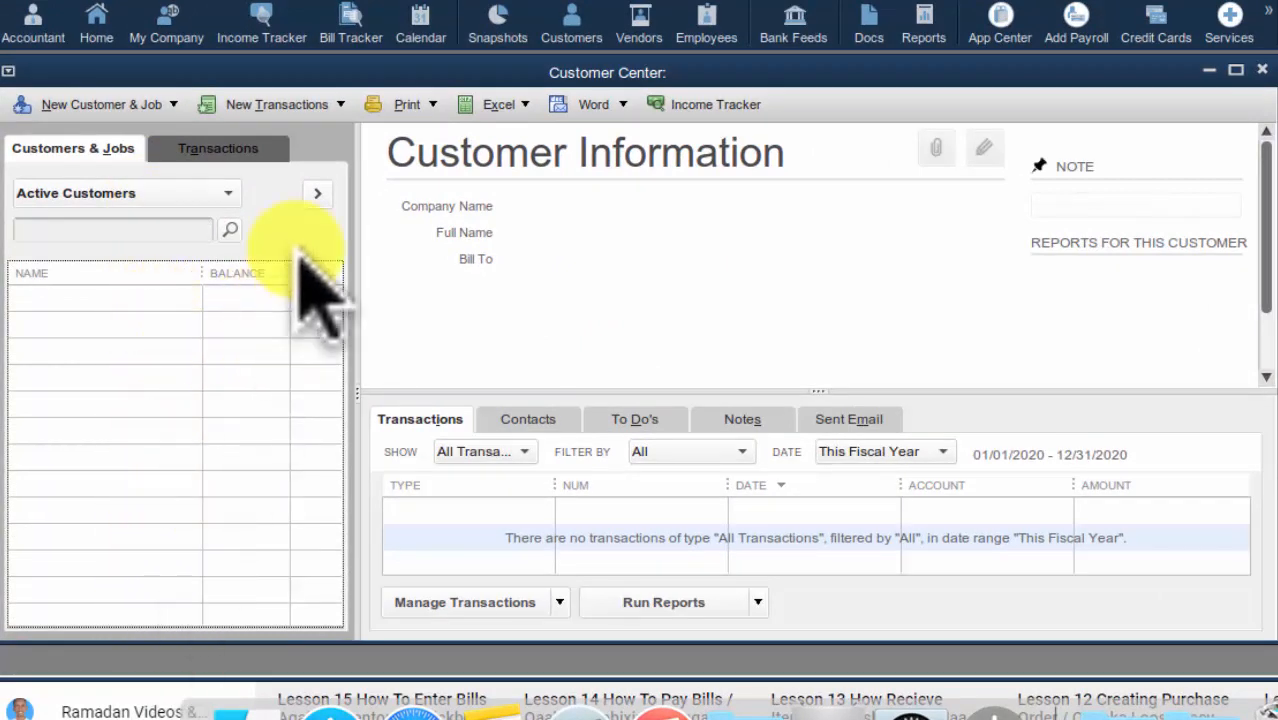
left_click_drag(297, 268, 297, 258)
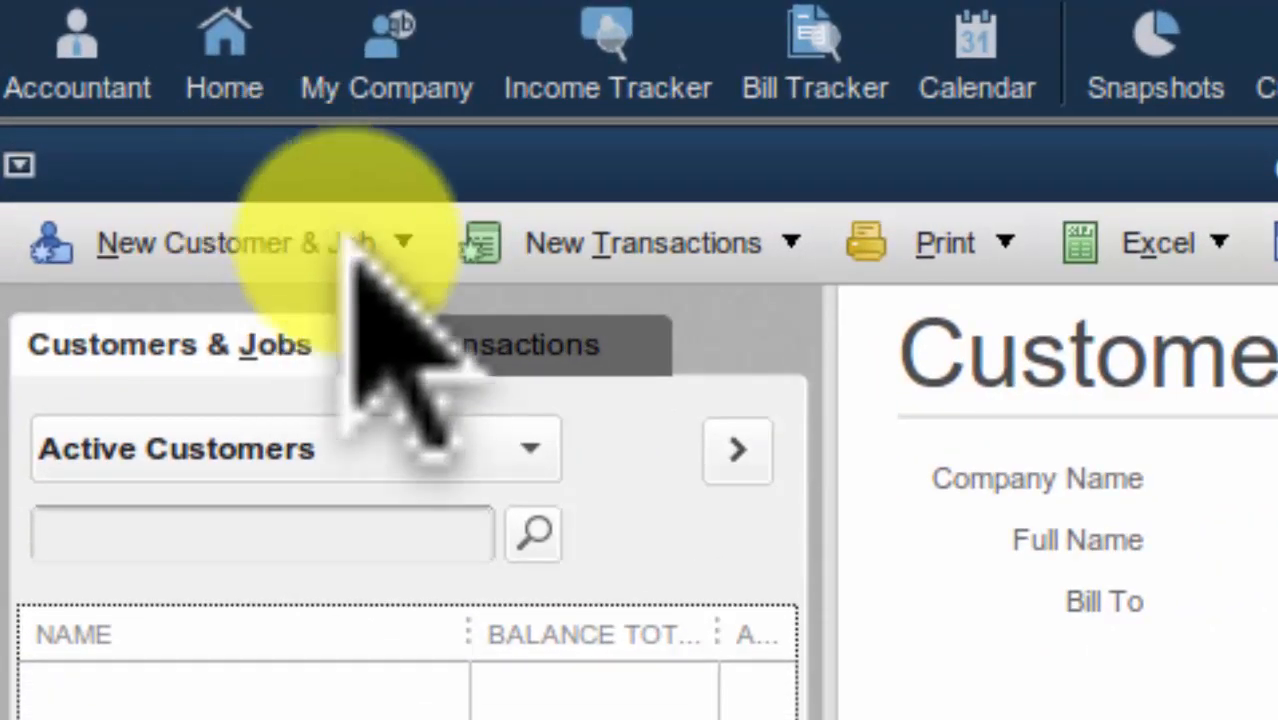
Start a new customer record and enter the customer's name and the company name Som Gneral Company.
left_click(403, 243)
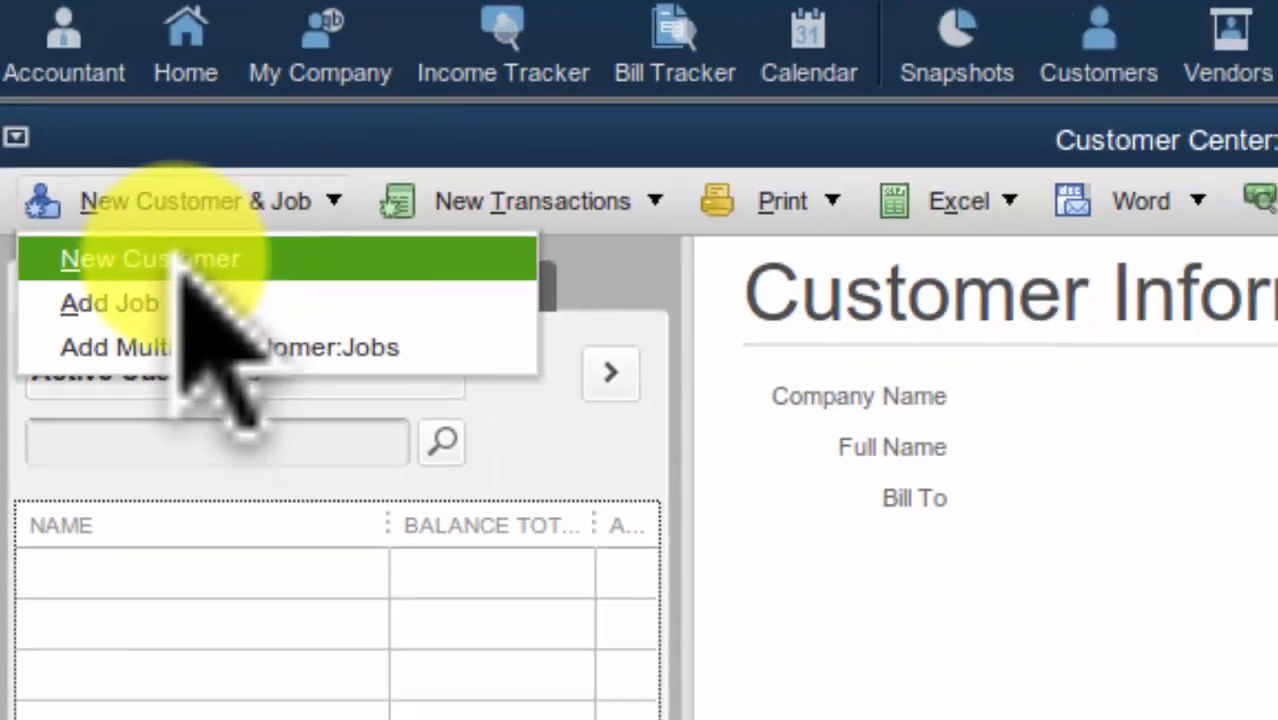
left_click(182, 262)
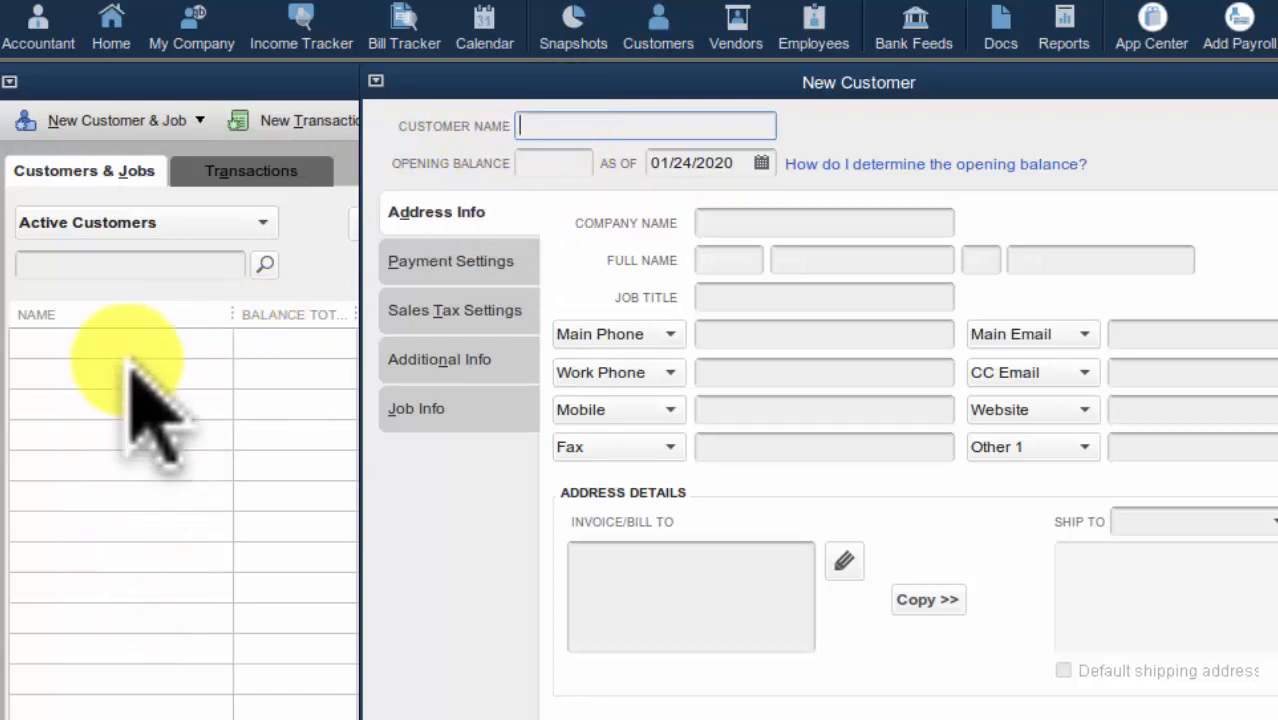
left_click(531, 127)
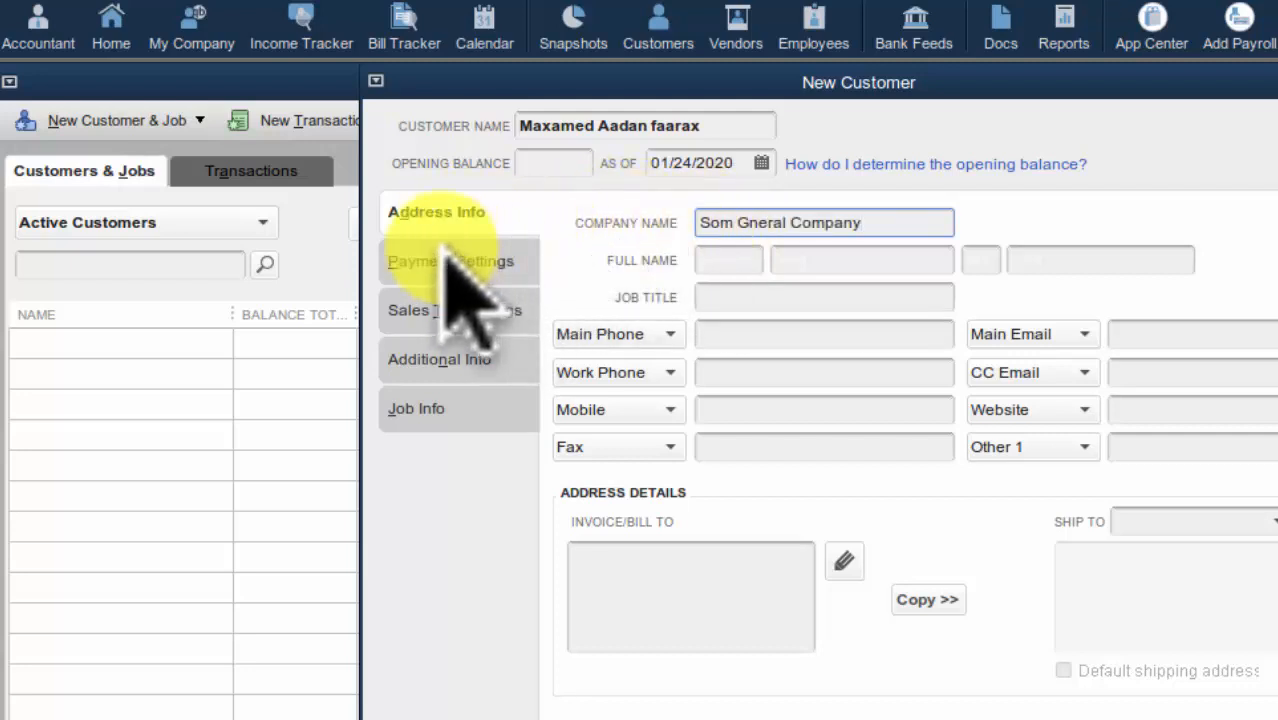
left_click(715, 260)
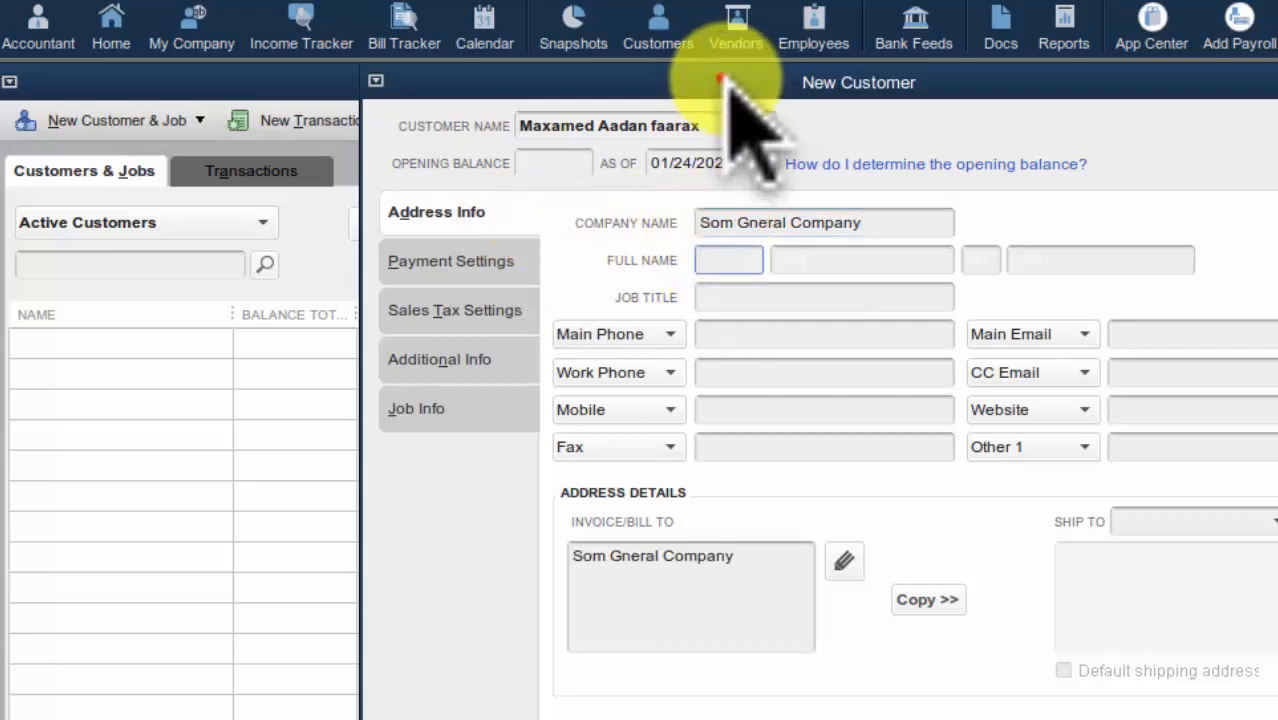
Fill in the new customer's full name, the job title Owner, and the main and work phone numbers.
double_click(736, 84)
left_click_drag(842, 329, 790, 450)
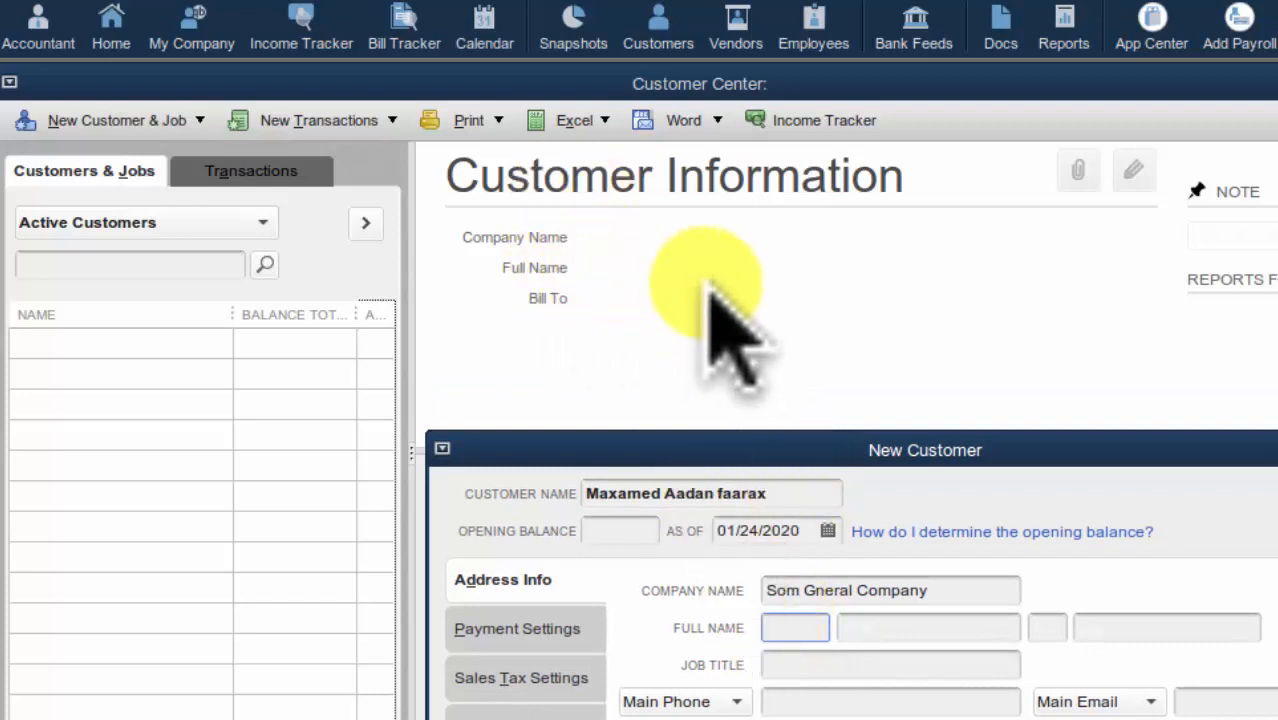
left_click_drag(787, 495, 585, 493)
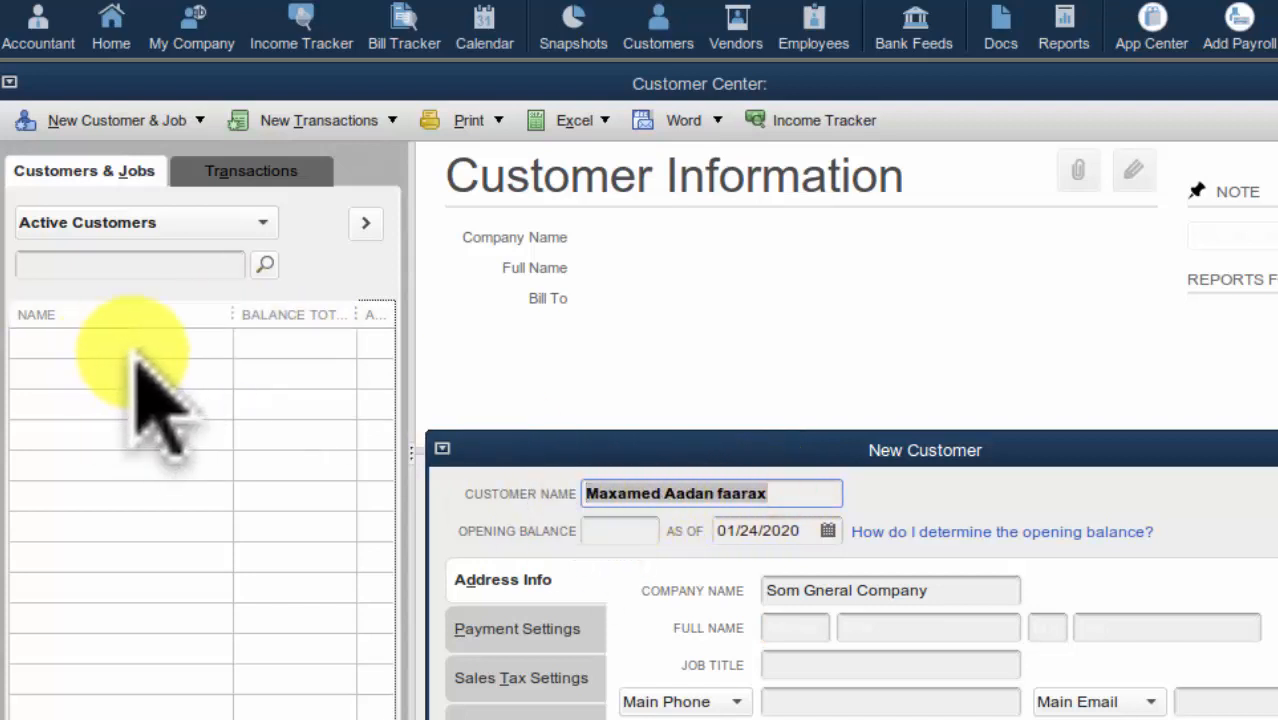
left_click_drag(795, 450, 717, 162)
left_click(714, 334)
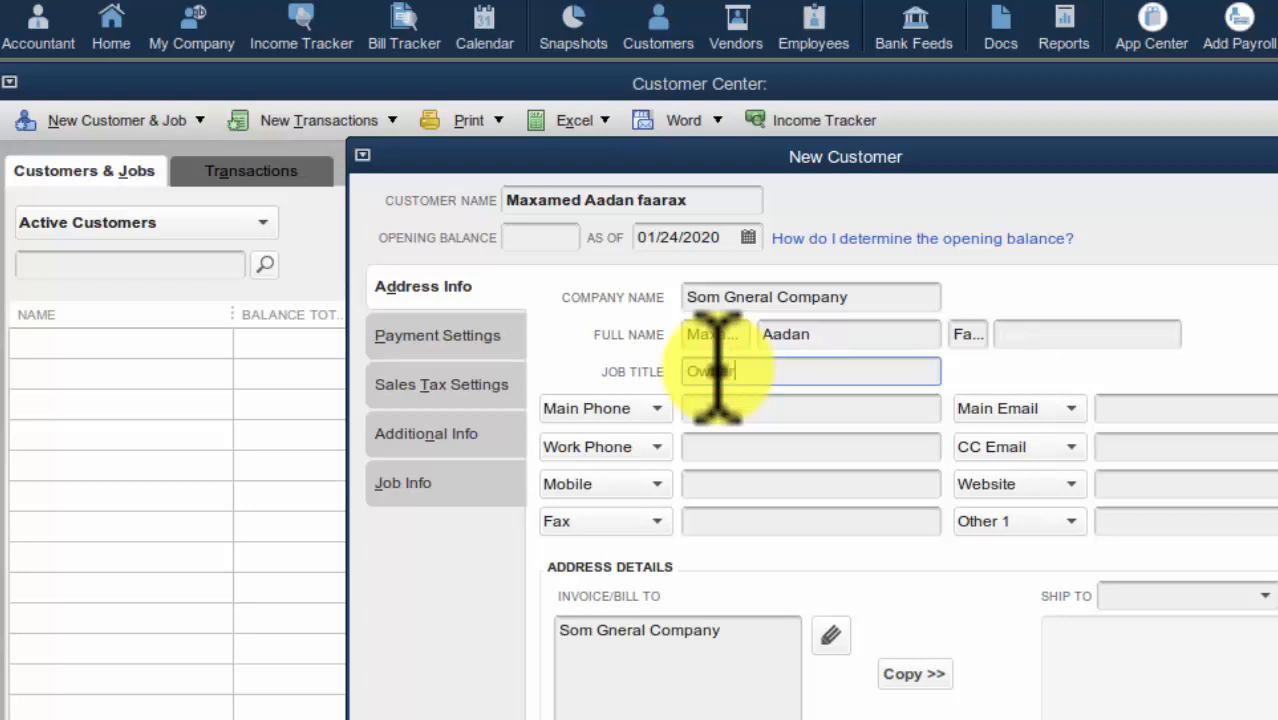
left_click(716, 408)
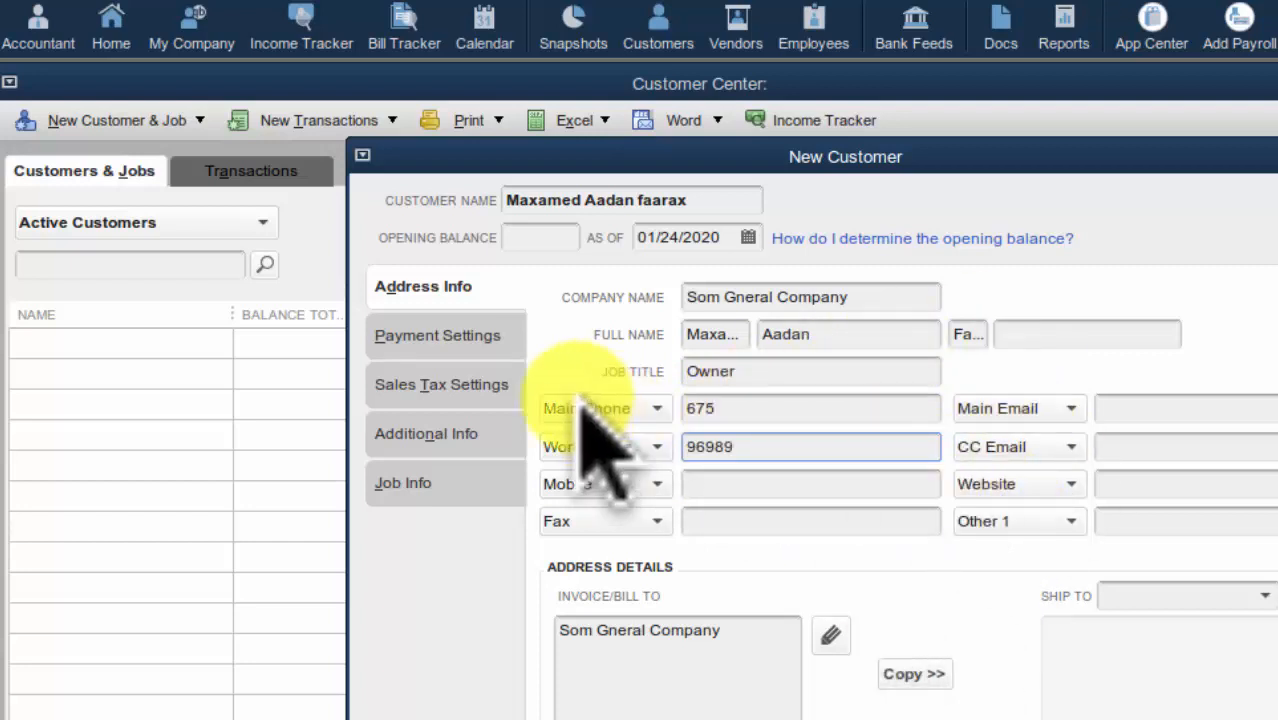
Review the new customer's payment, sales tax, additional and job information, including the available payment terms and customer types.
left_click(406, 336)
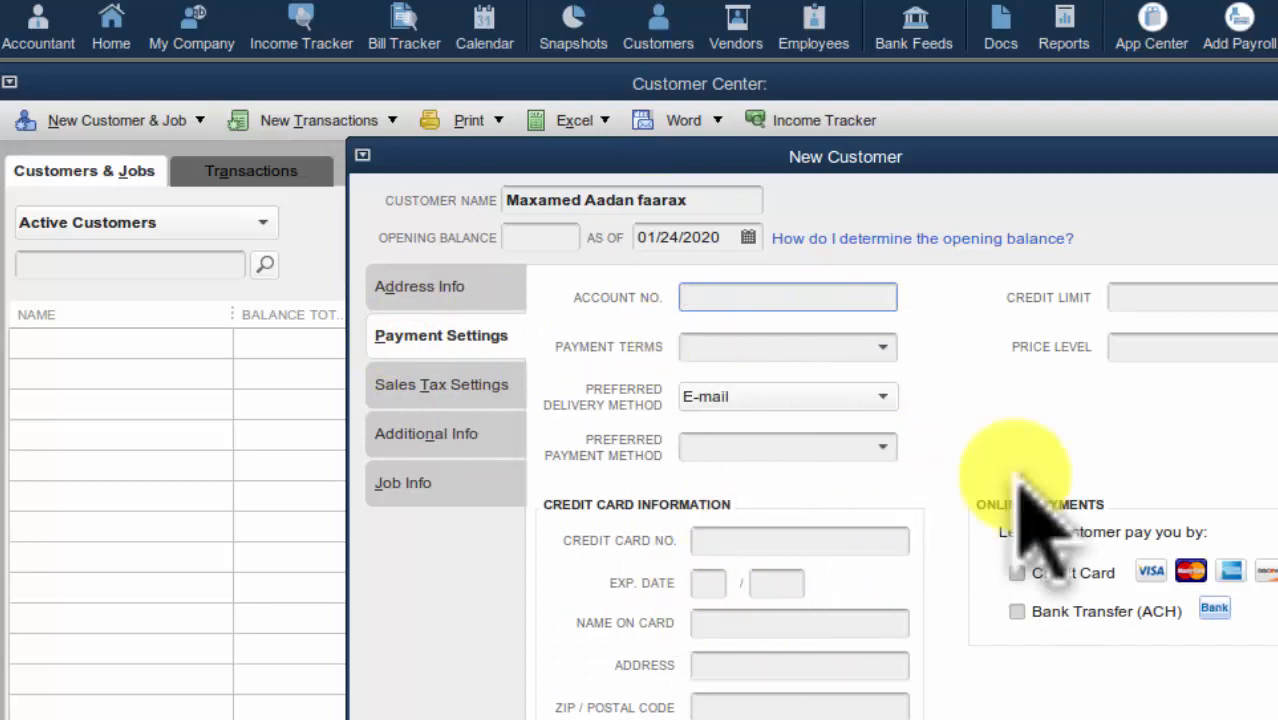
left_click(881, 347)
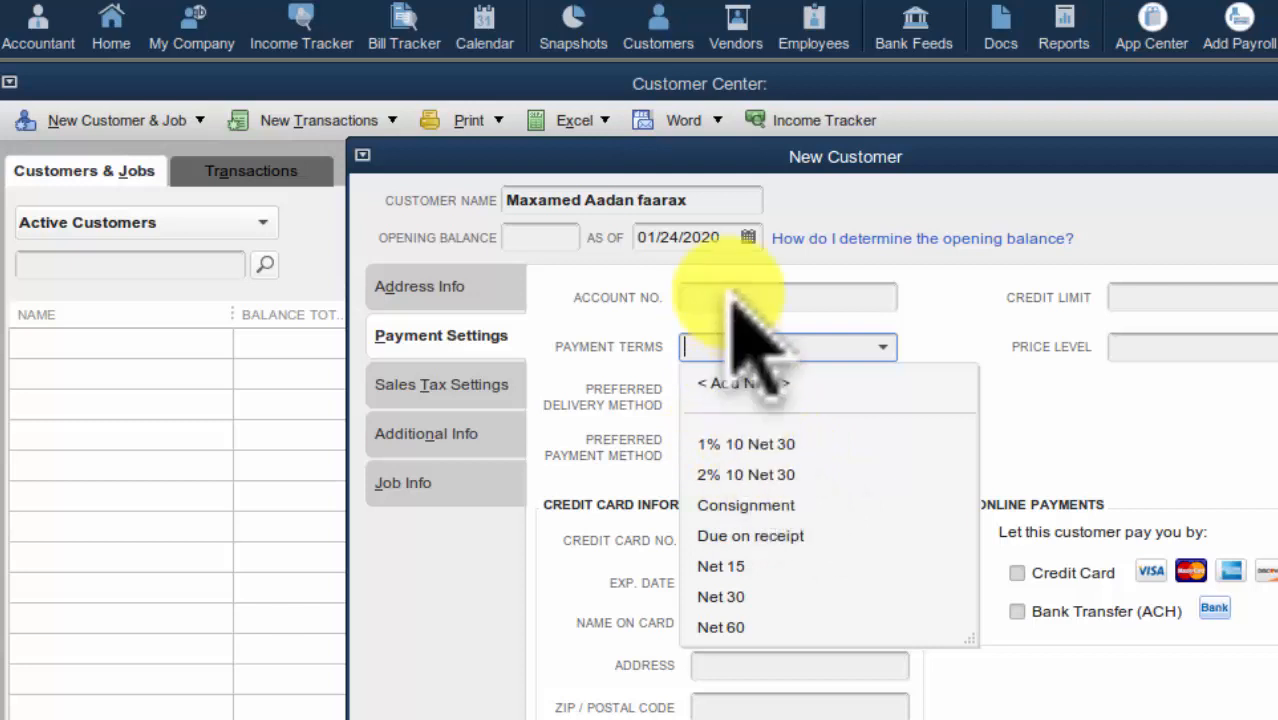
left_click(1035, 368)
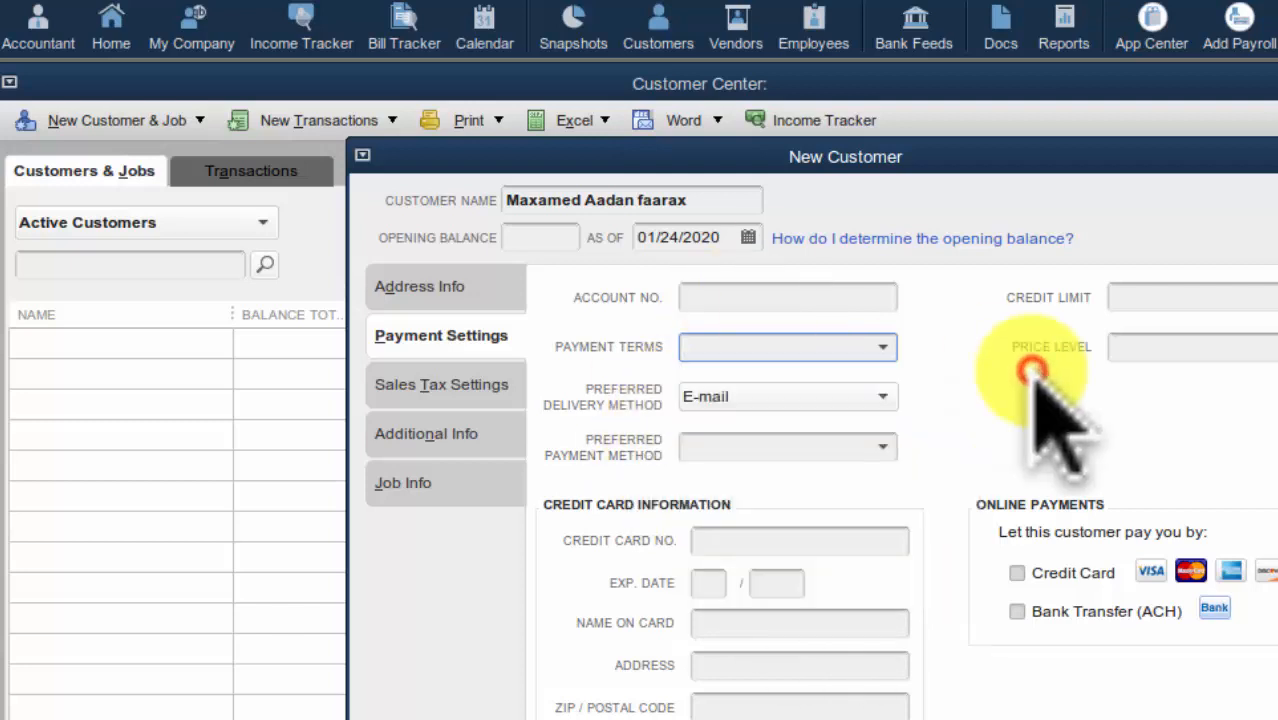
left_click(430, 382)
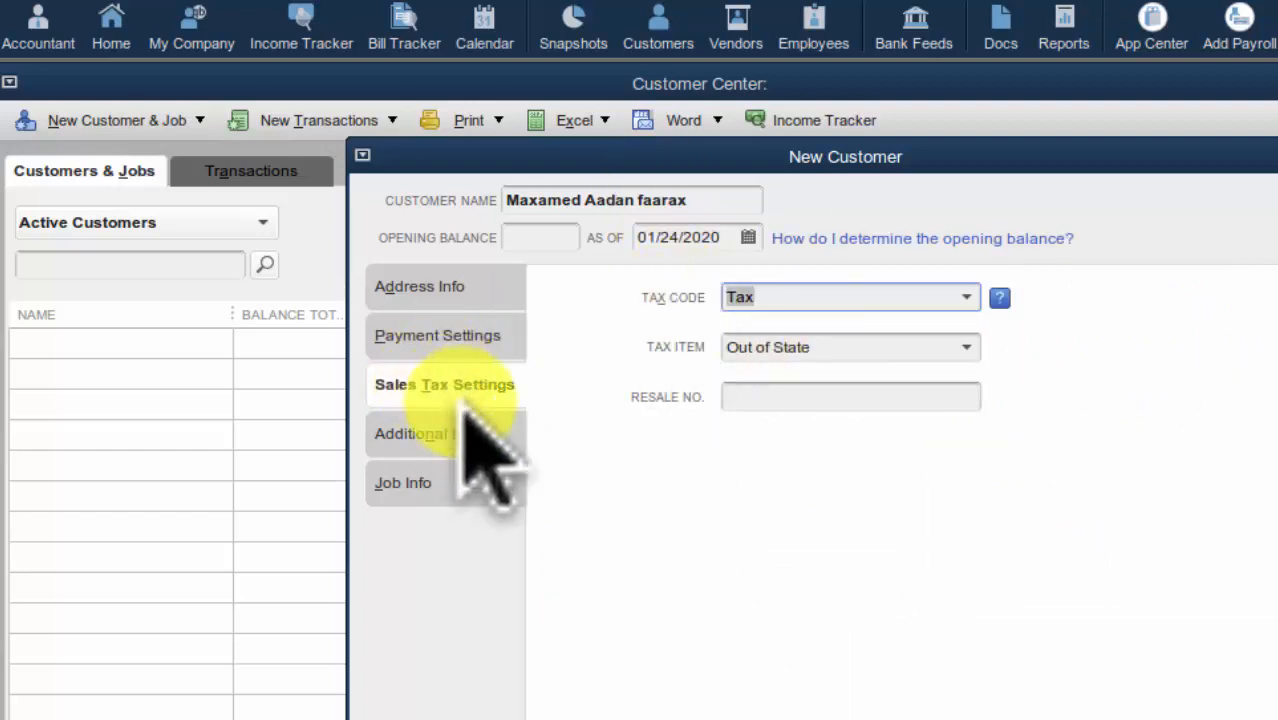
left_click(466, 434)
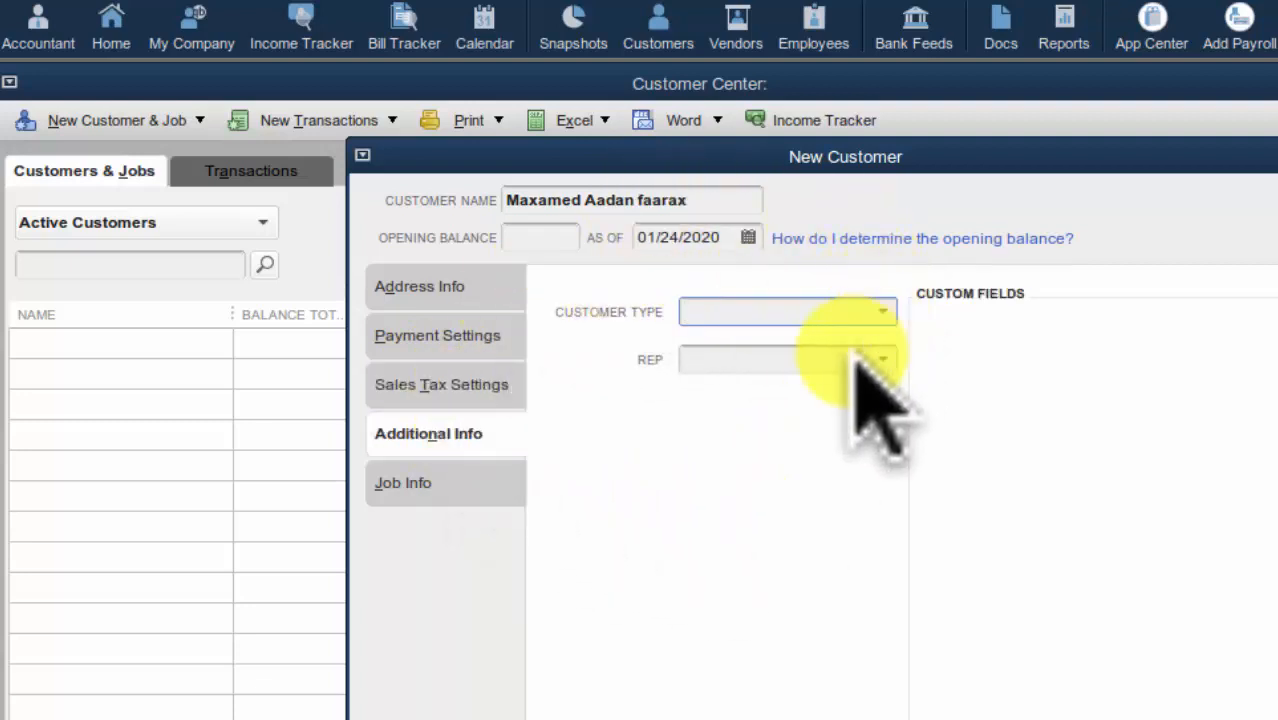
left_click(893, 311)
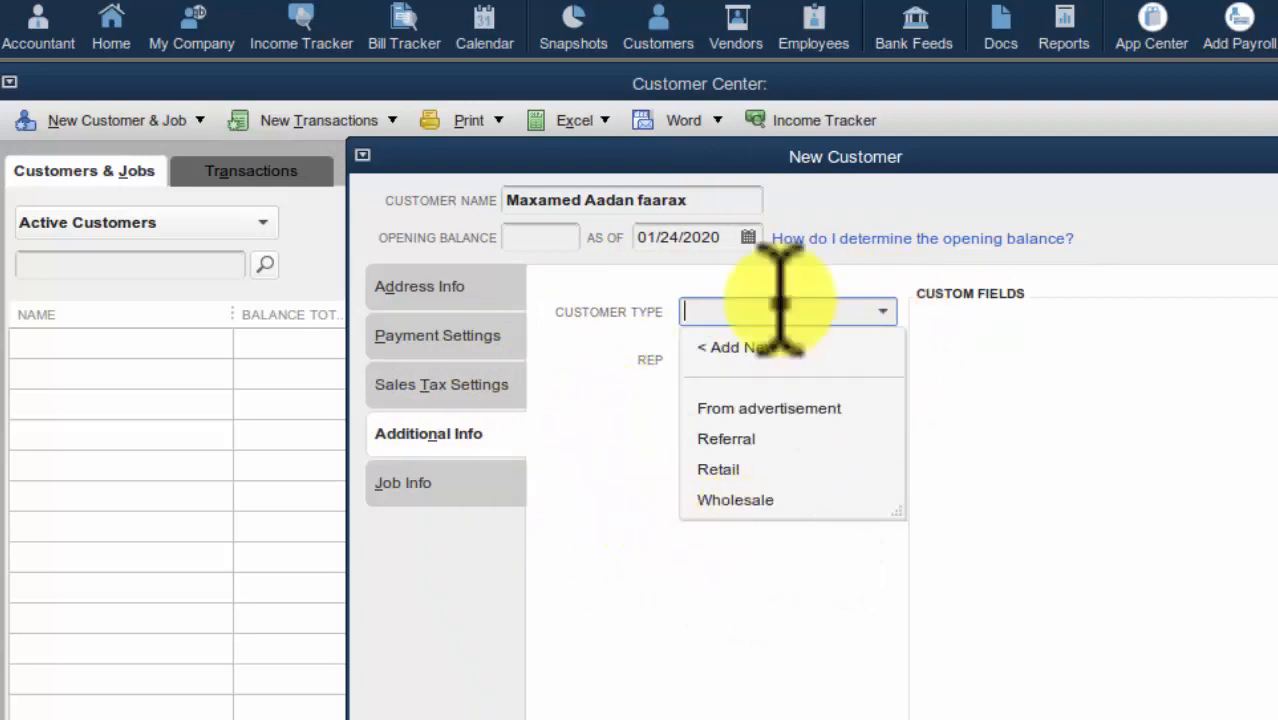
left_click(603, 450)
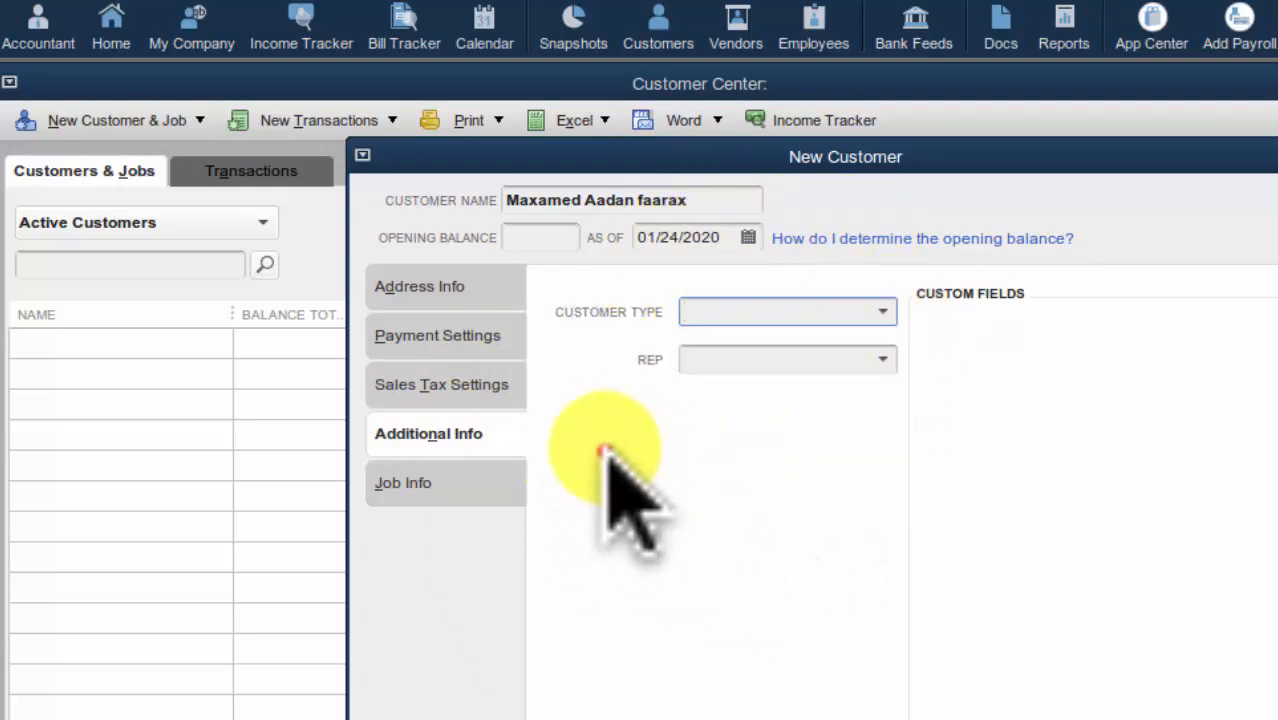
left_click(893, 311)
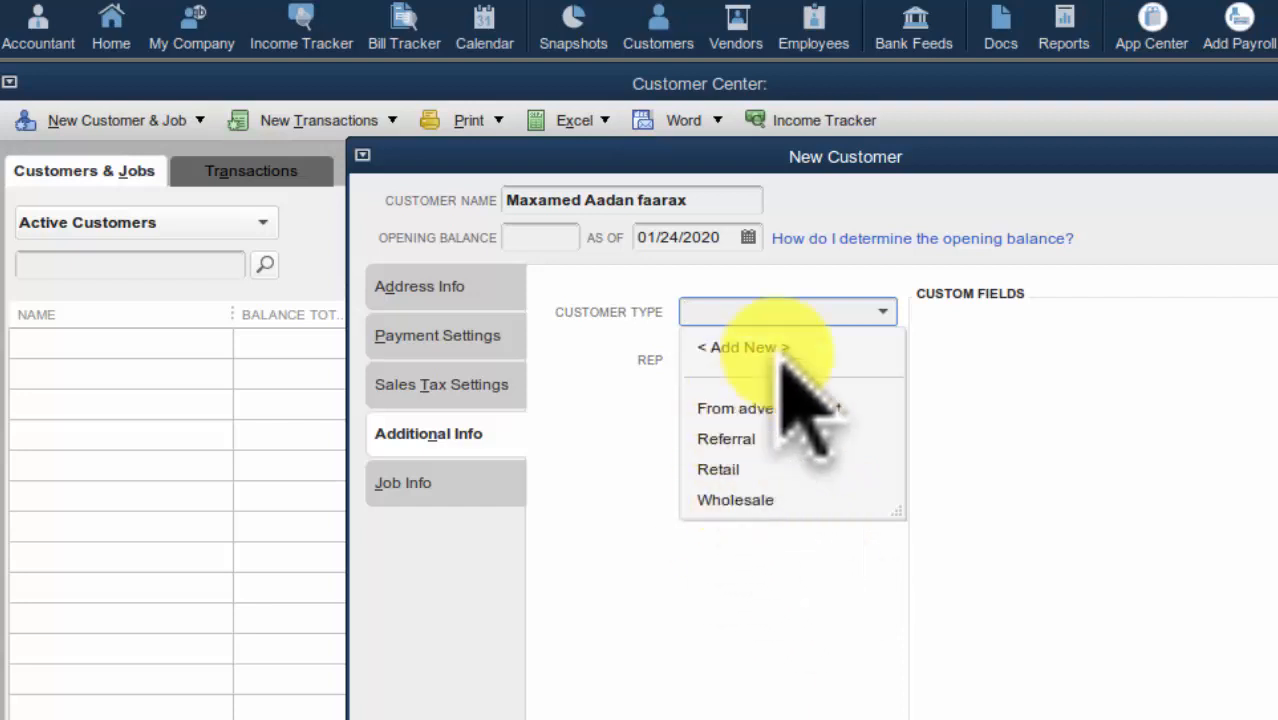
left_click(762, 638)
left_click(462, 485)
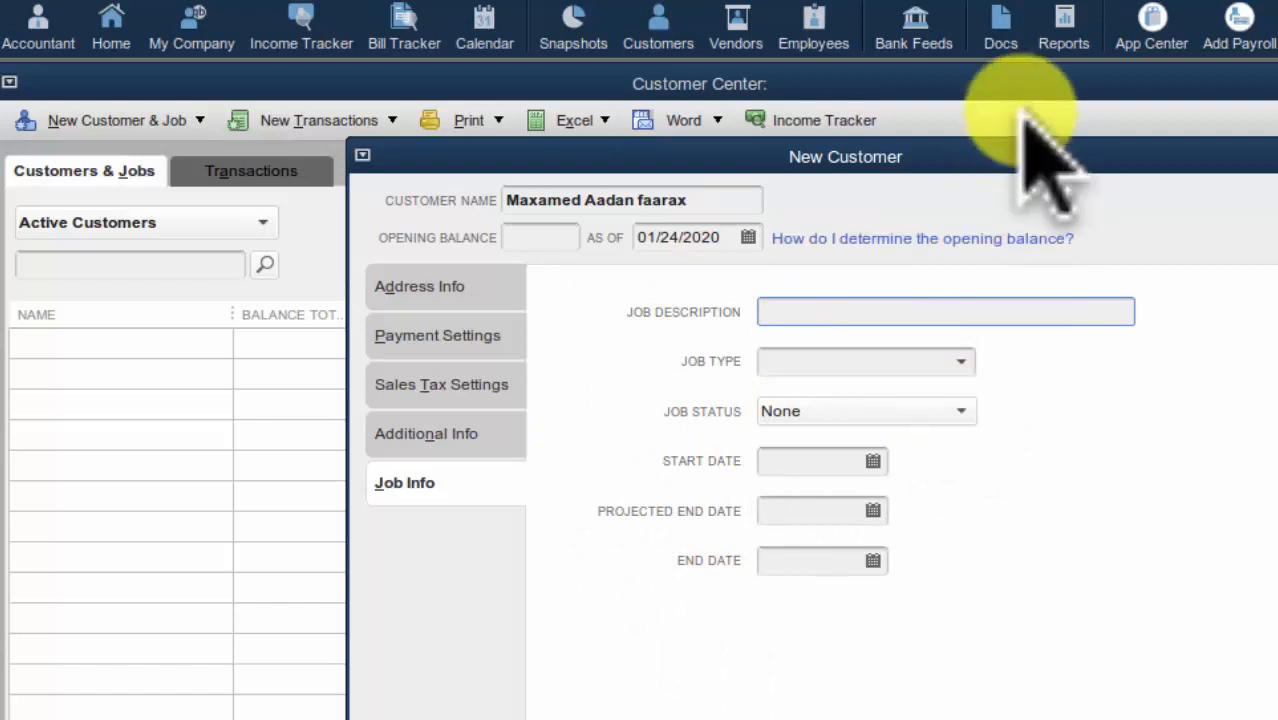
Return to the new customer's address information and save the customer record.
left_click_drag(973, 157, 963, 68)
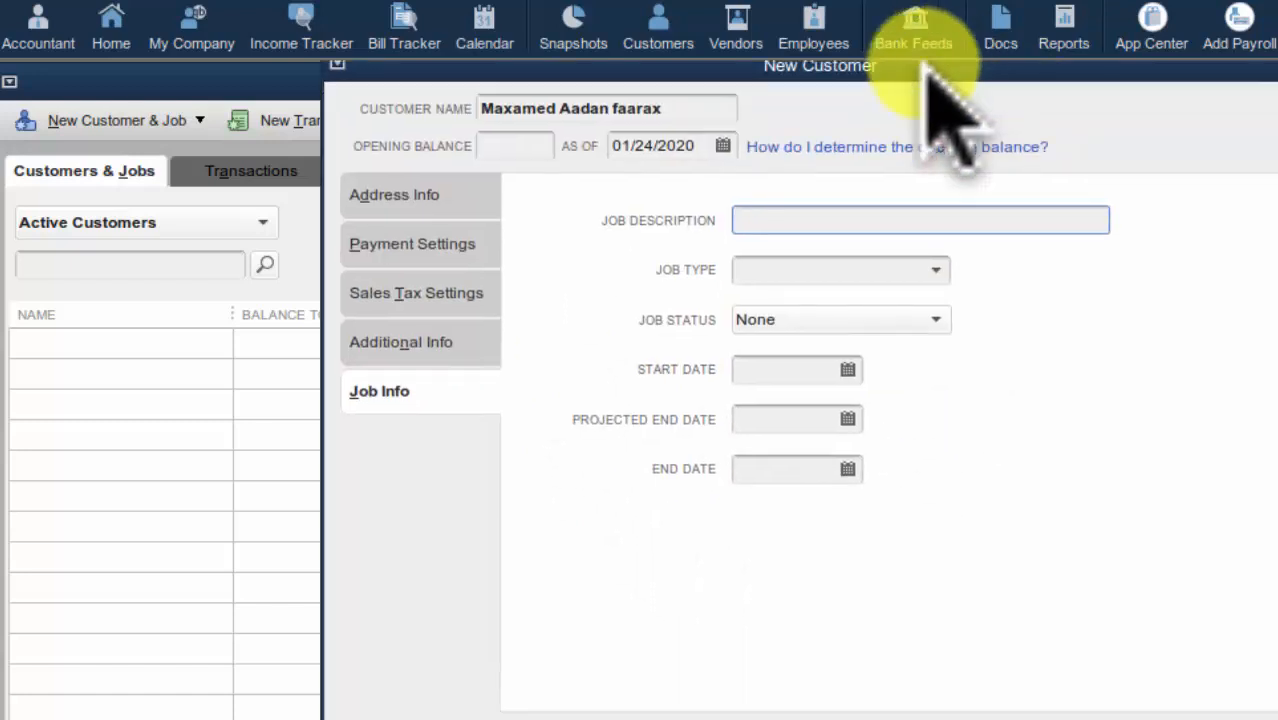
left_click(424, 192)
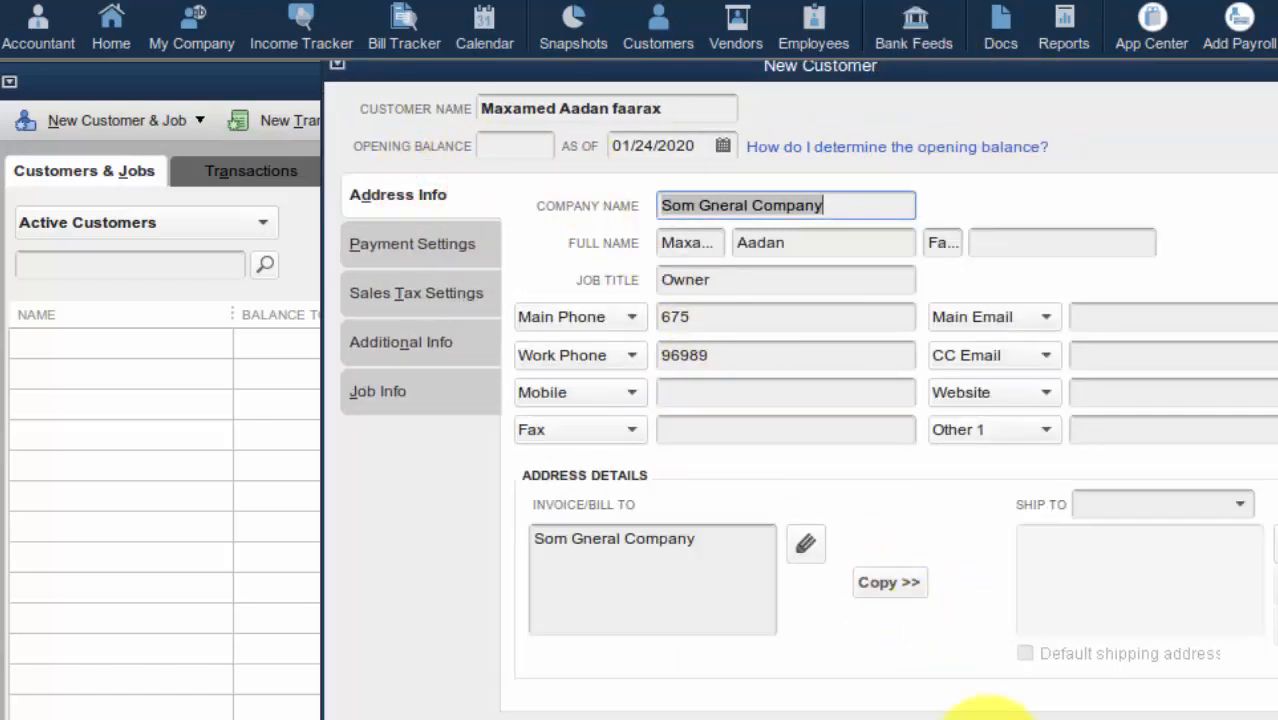
left_click(985, 716)
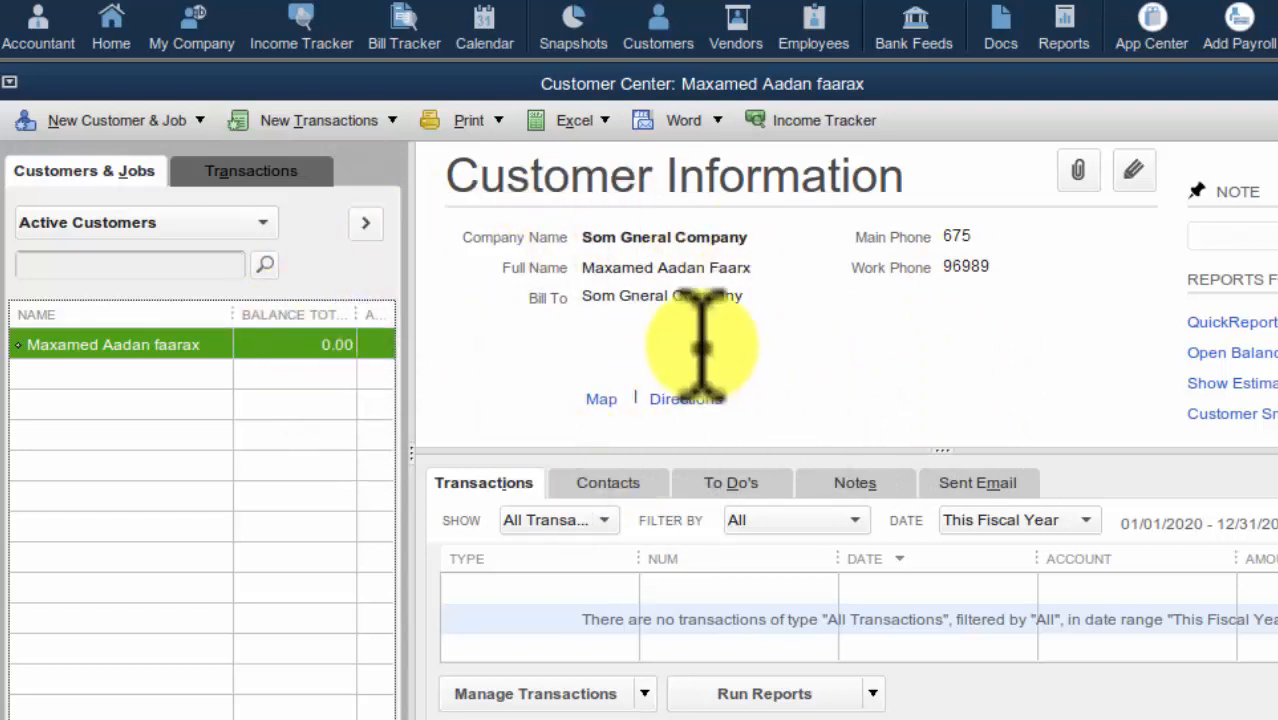
left_click(200, 120)
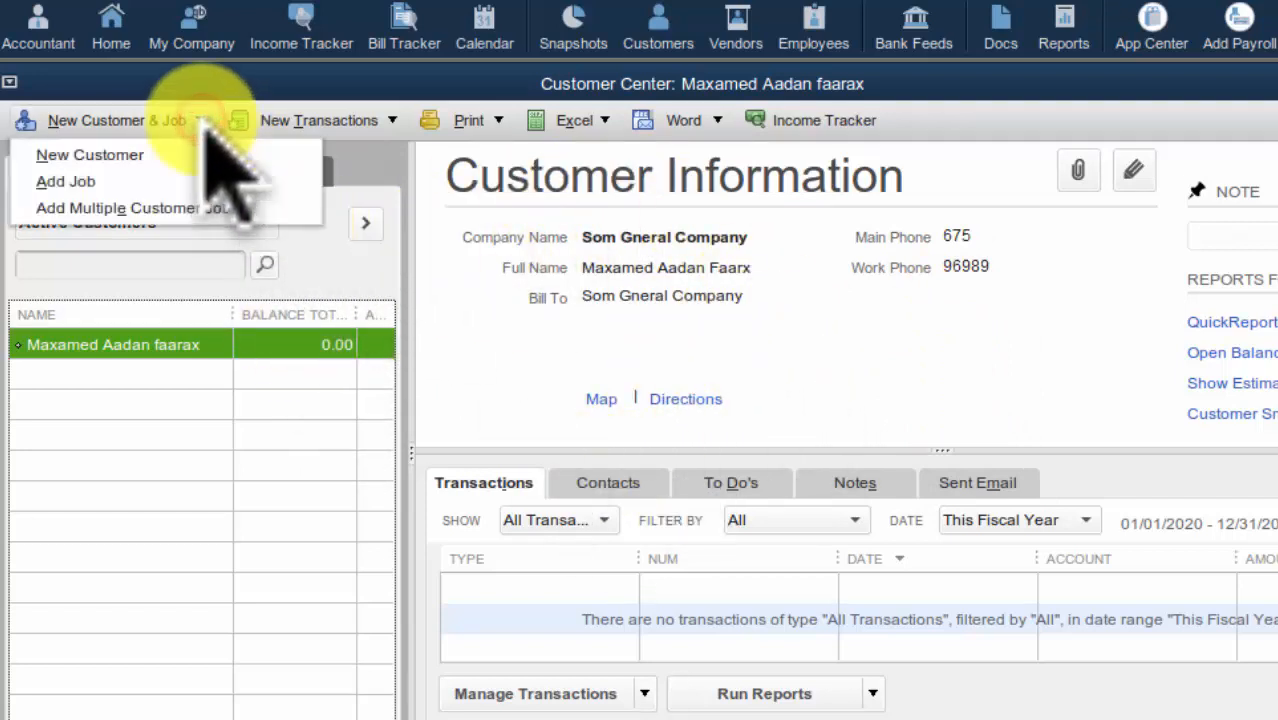
left_click(597, 323)
left_click(597, 323)
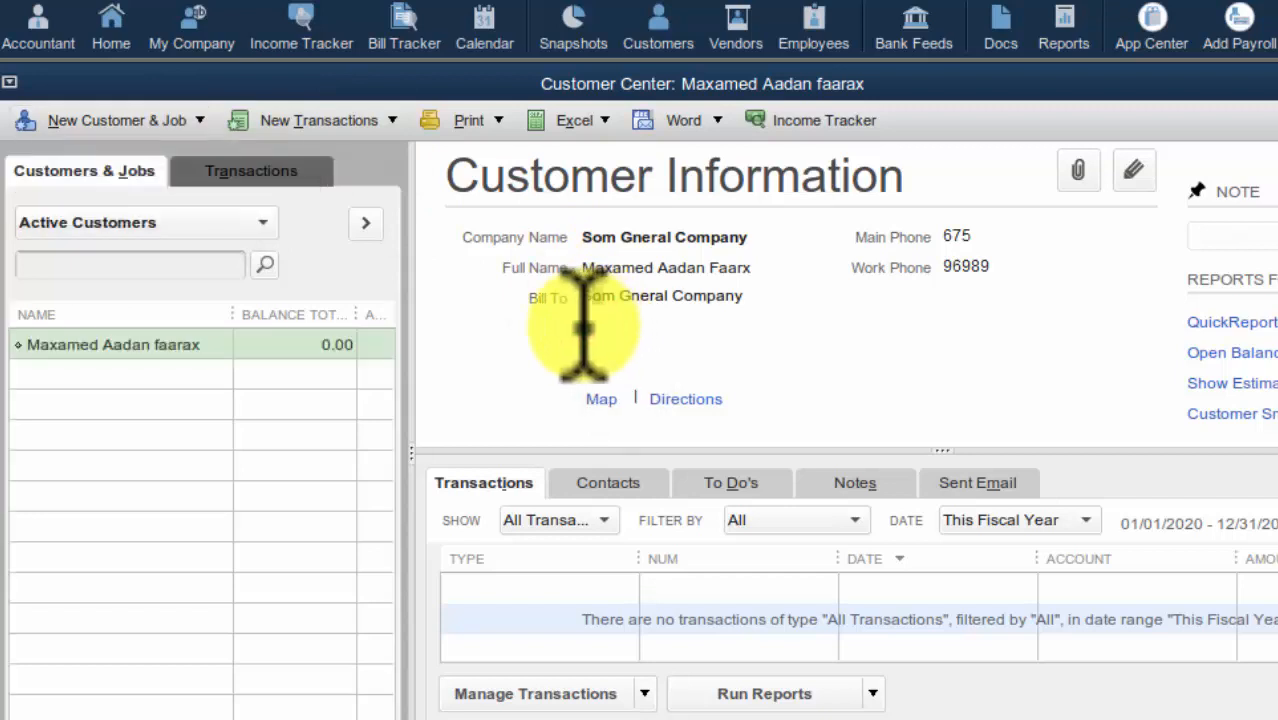
left_click(539, 366)
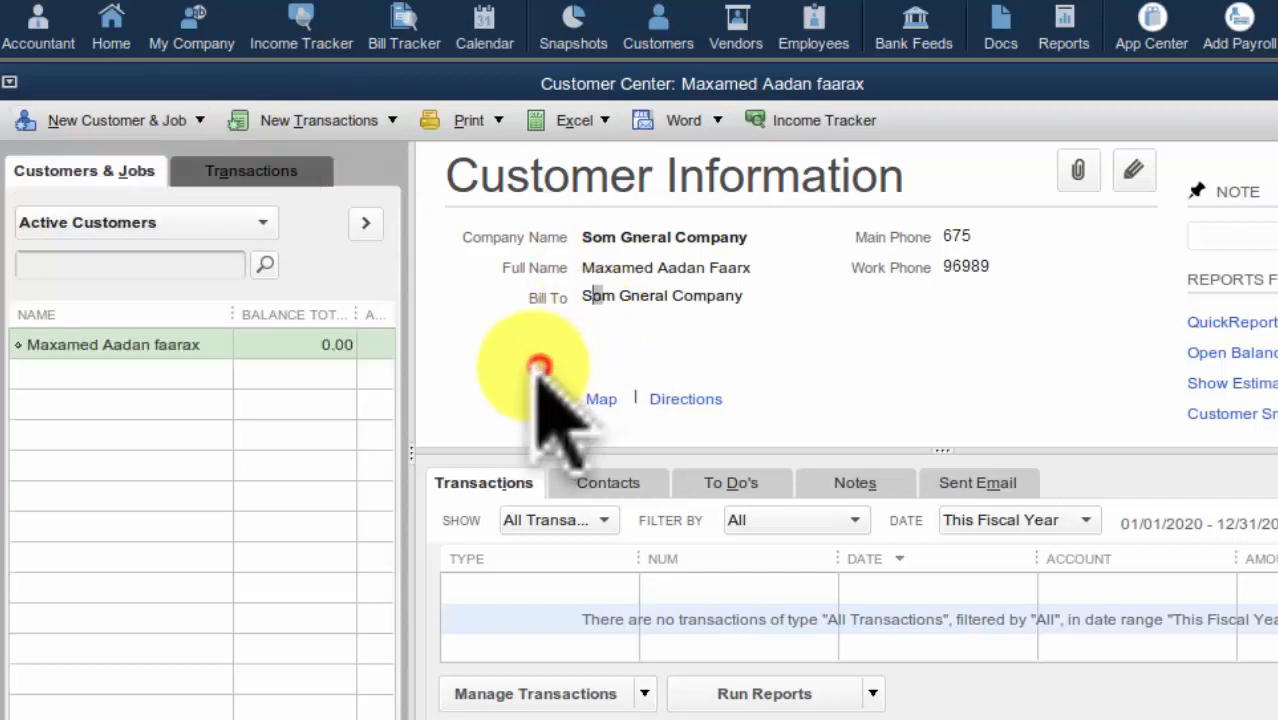
Edit the saved customer record, replace the last part of the customer's name, and save the change.
right_click(158, 362)
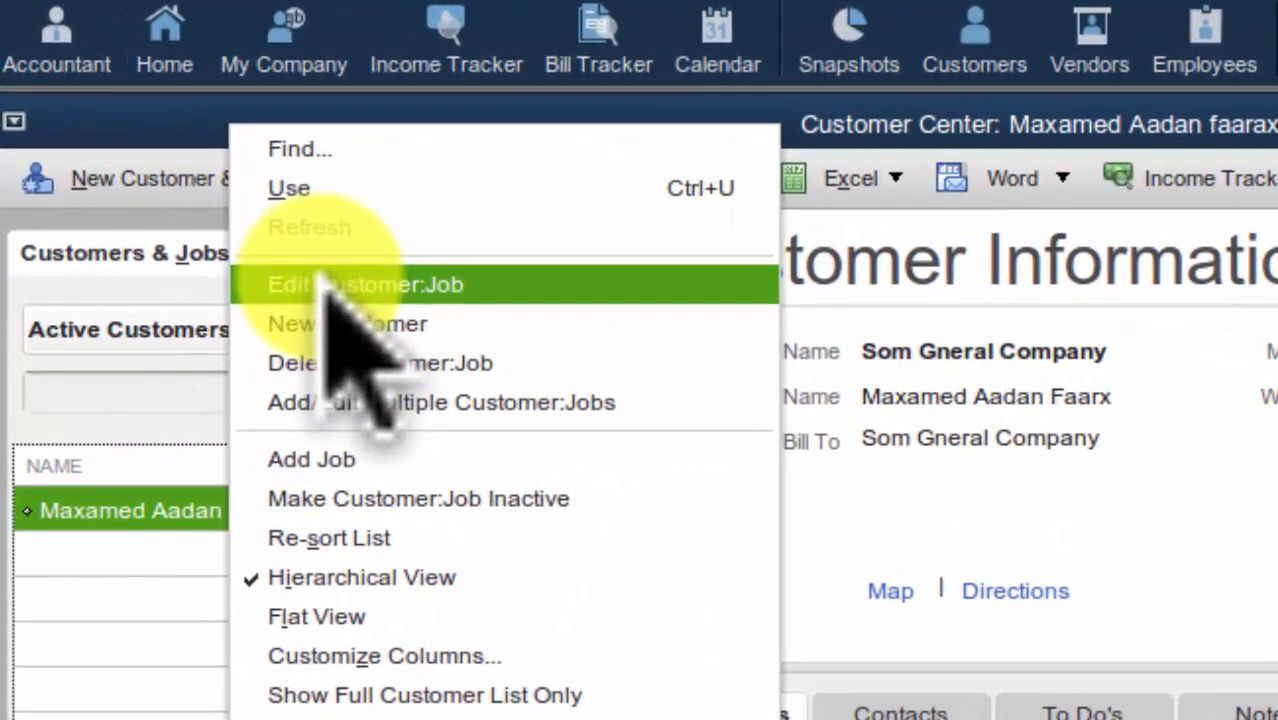
left_click(322, 285)
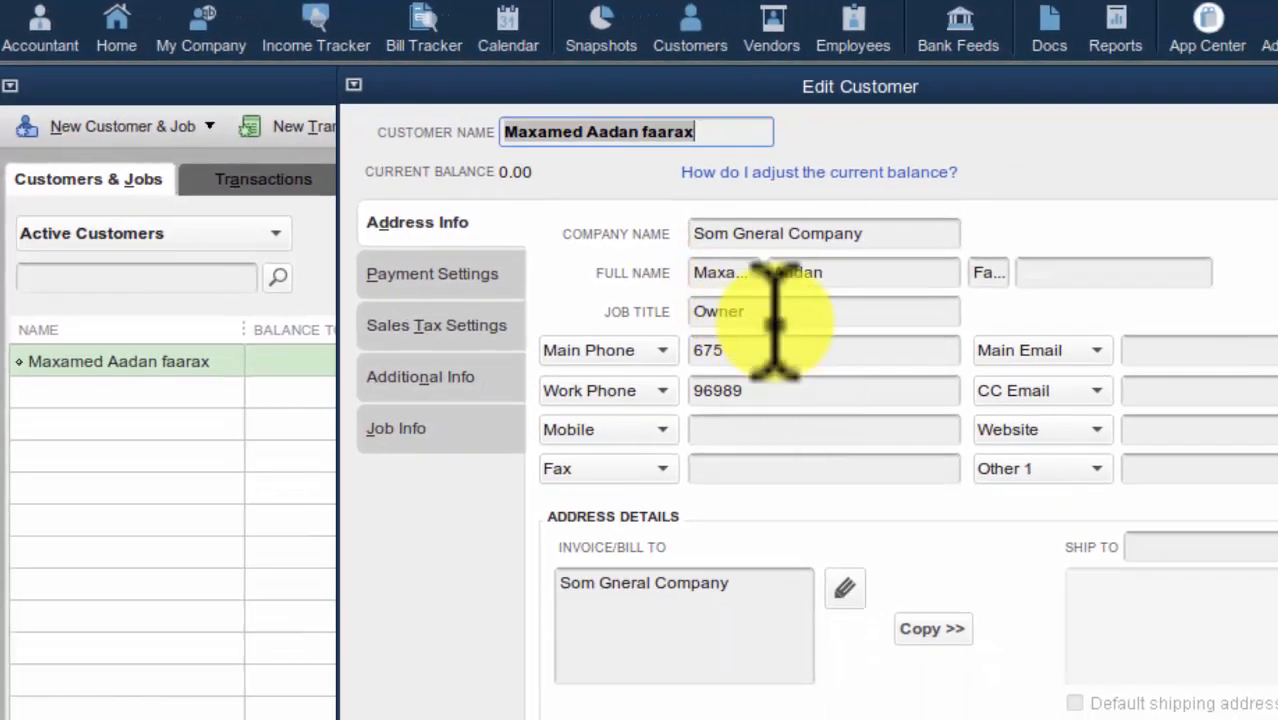
double_click(886, 236)
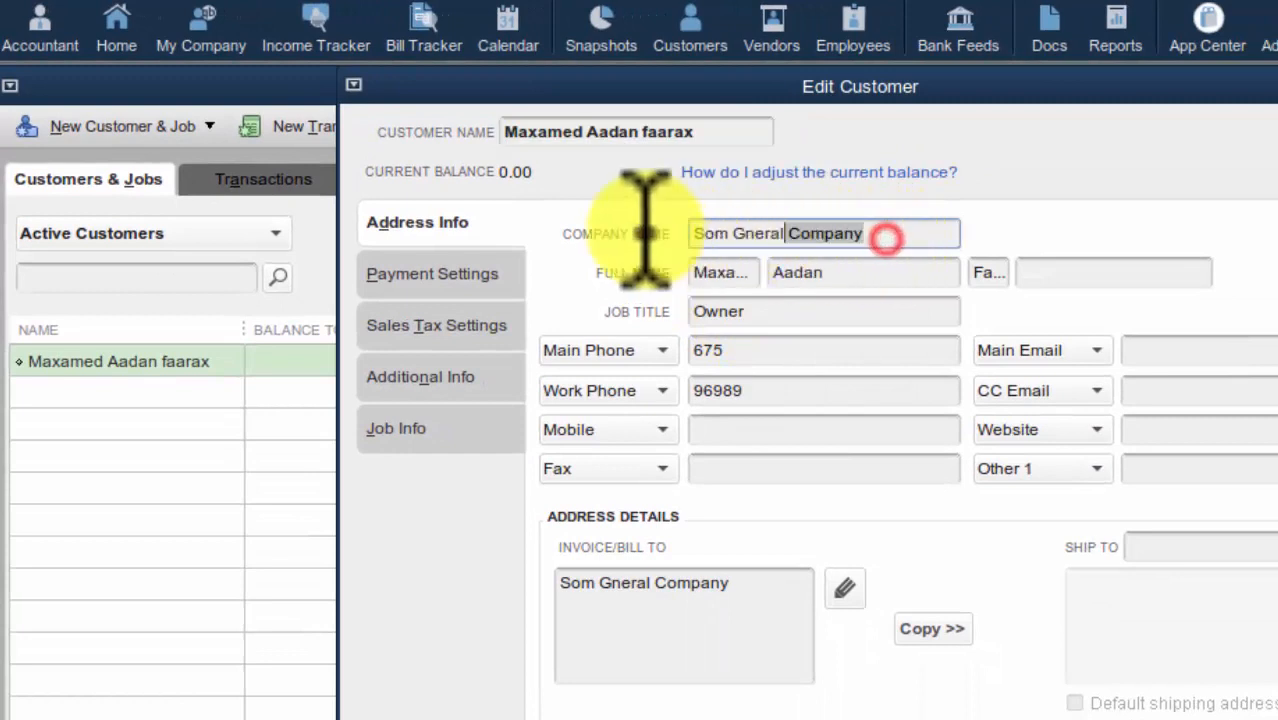
left_click_drag(645, 231, 616, 229)
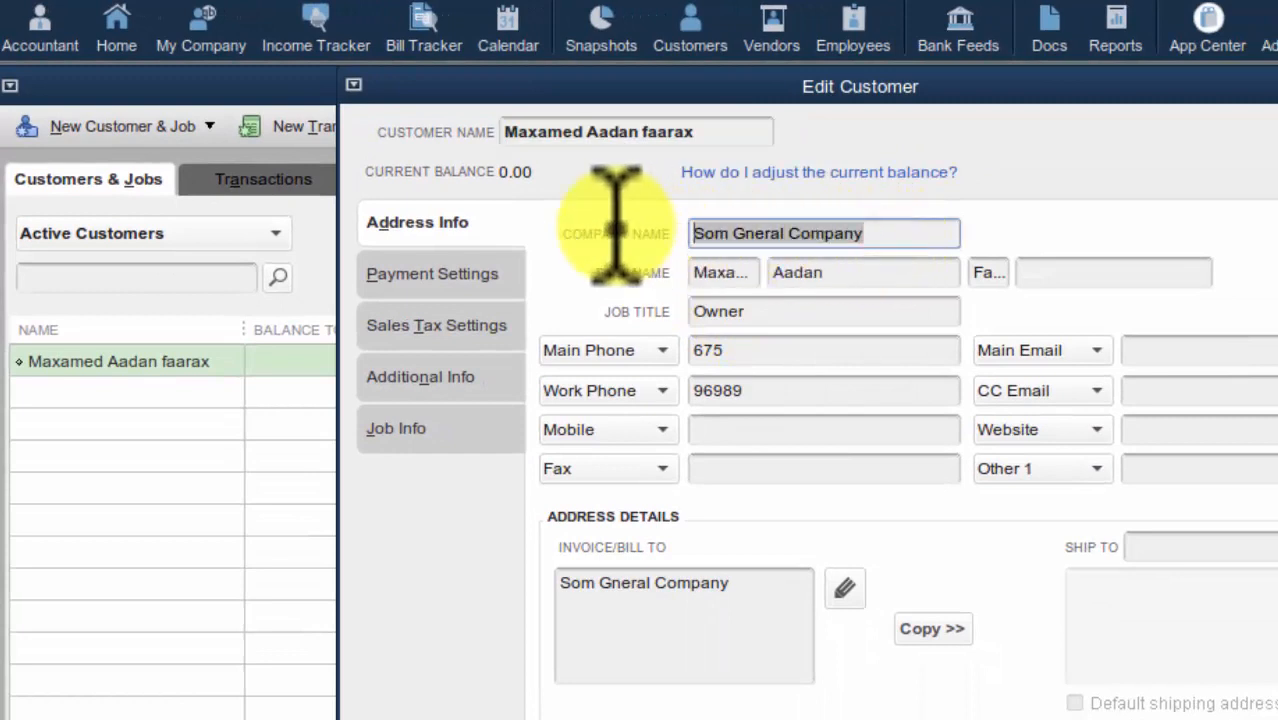
left_click(712, 131)
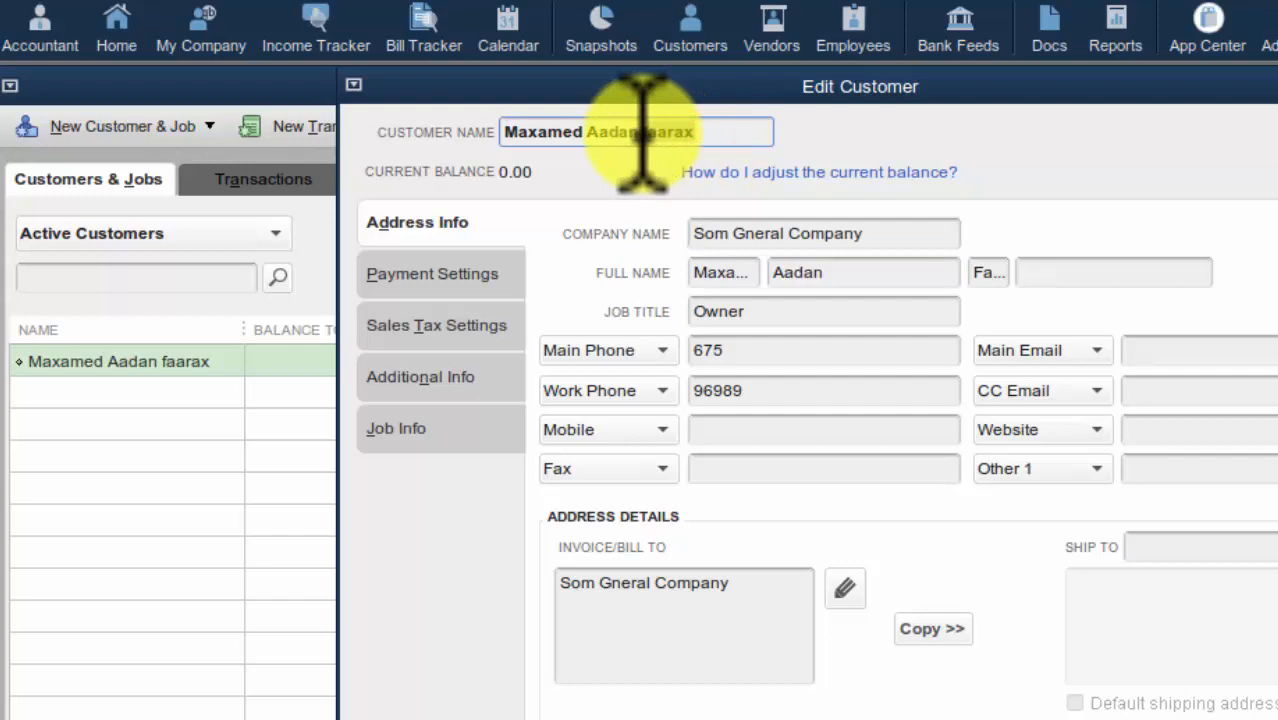
type("maxamed")
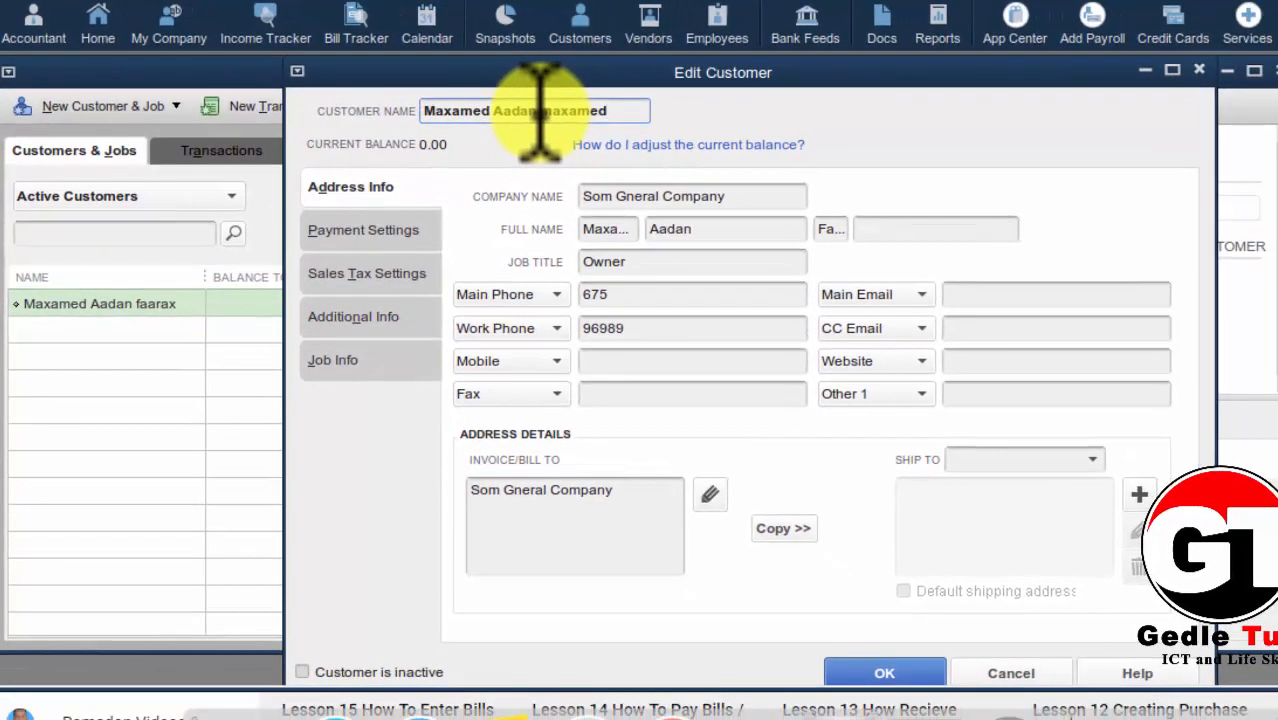
left_click(870, 675)
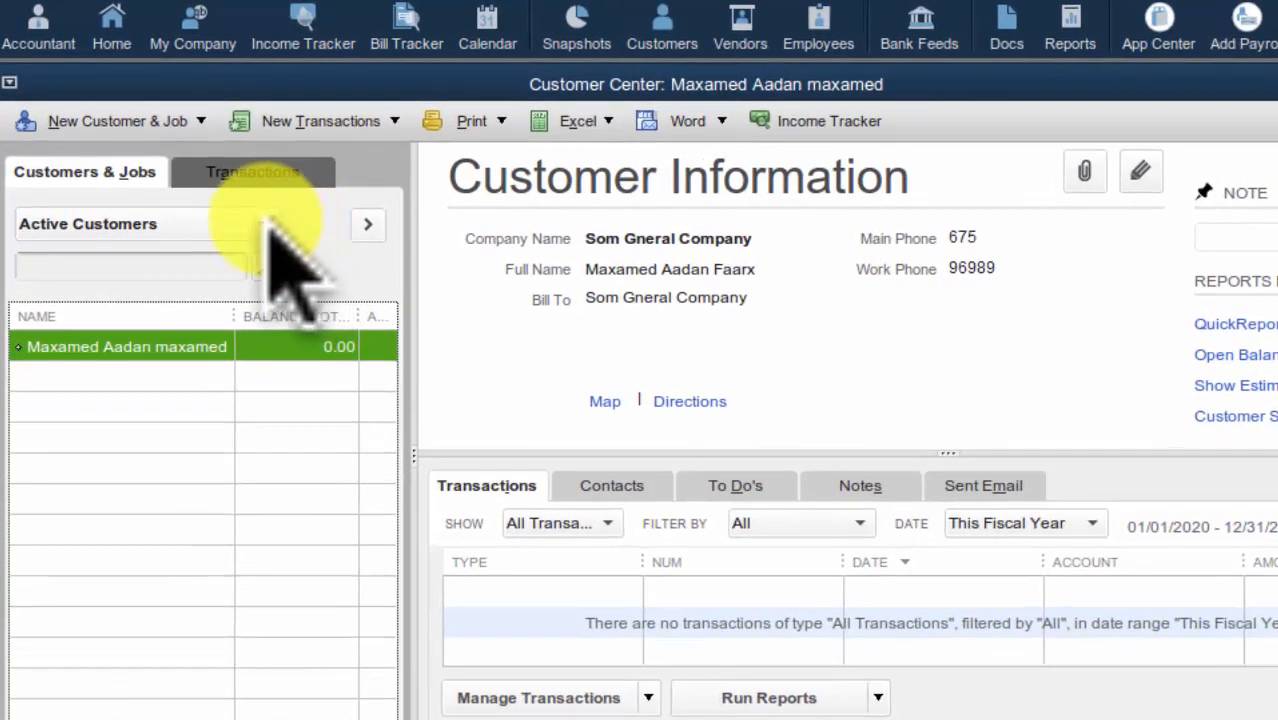
Add a second customer with a customer name, company name ABC 1234, job title Manager and a main phone number, and save it.
left_click(229, 192)
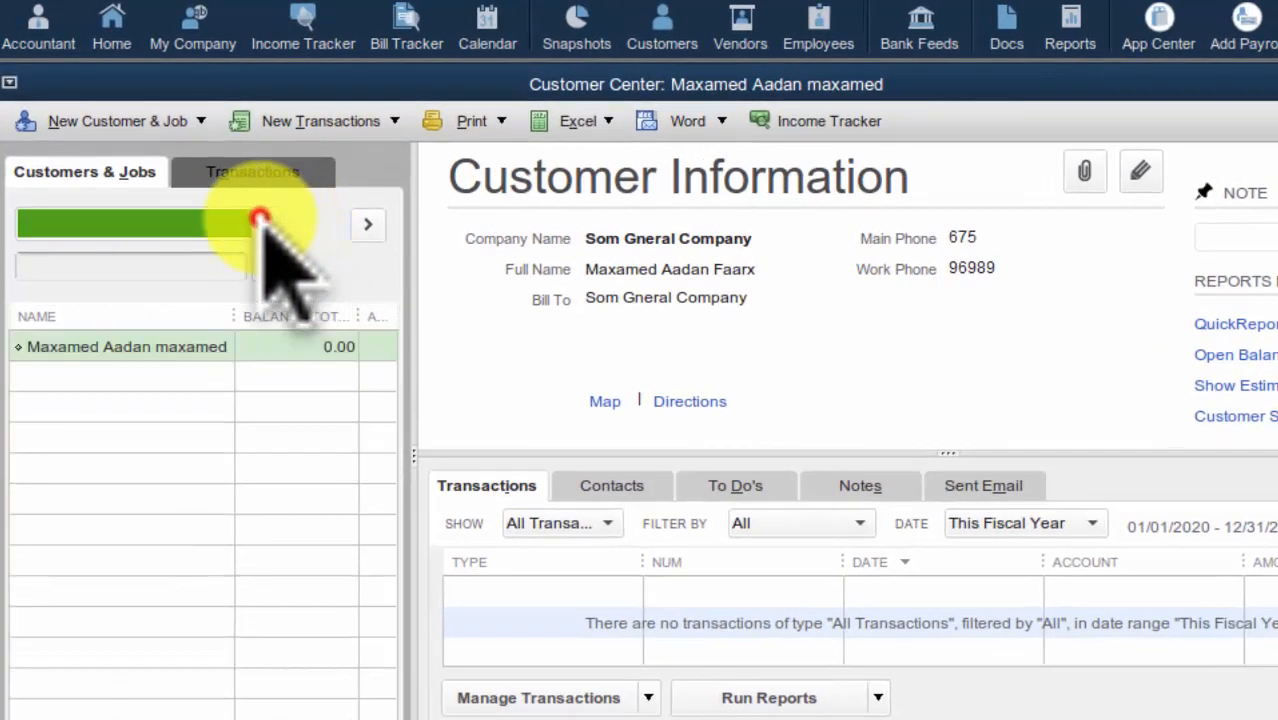
left_click(260, 218)
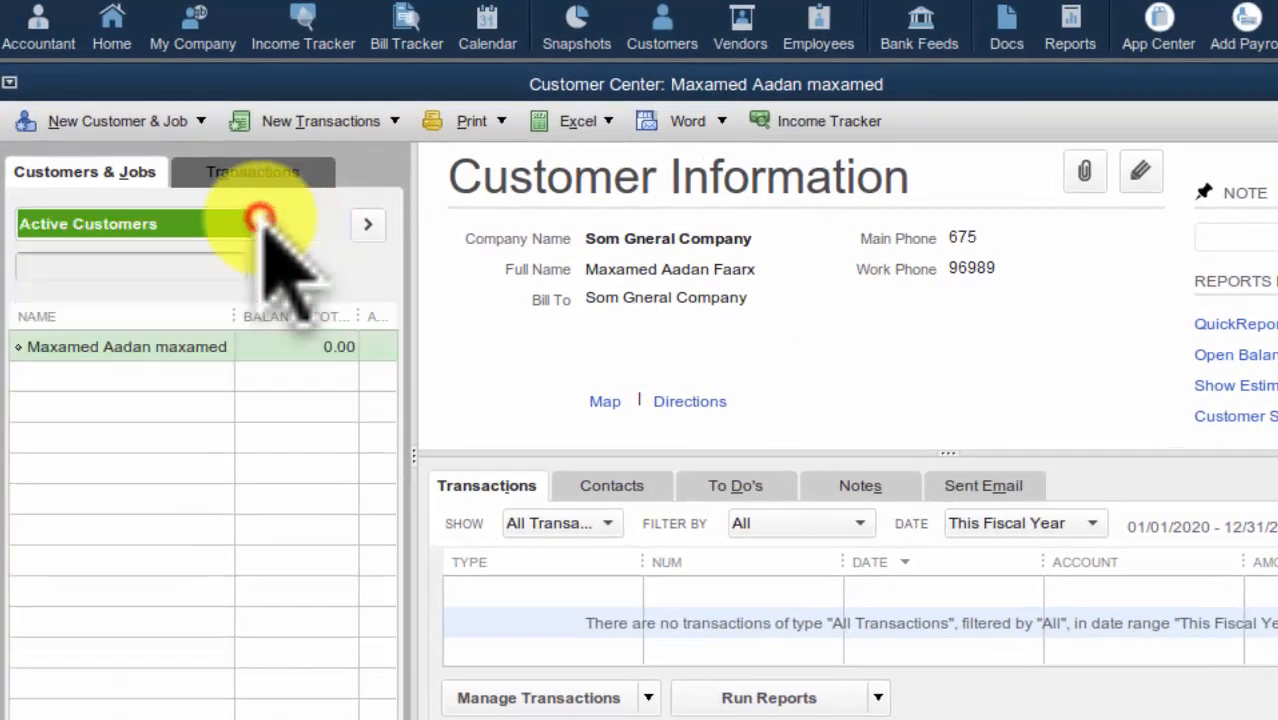
left_click(205, 120)
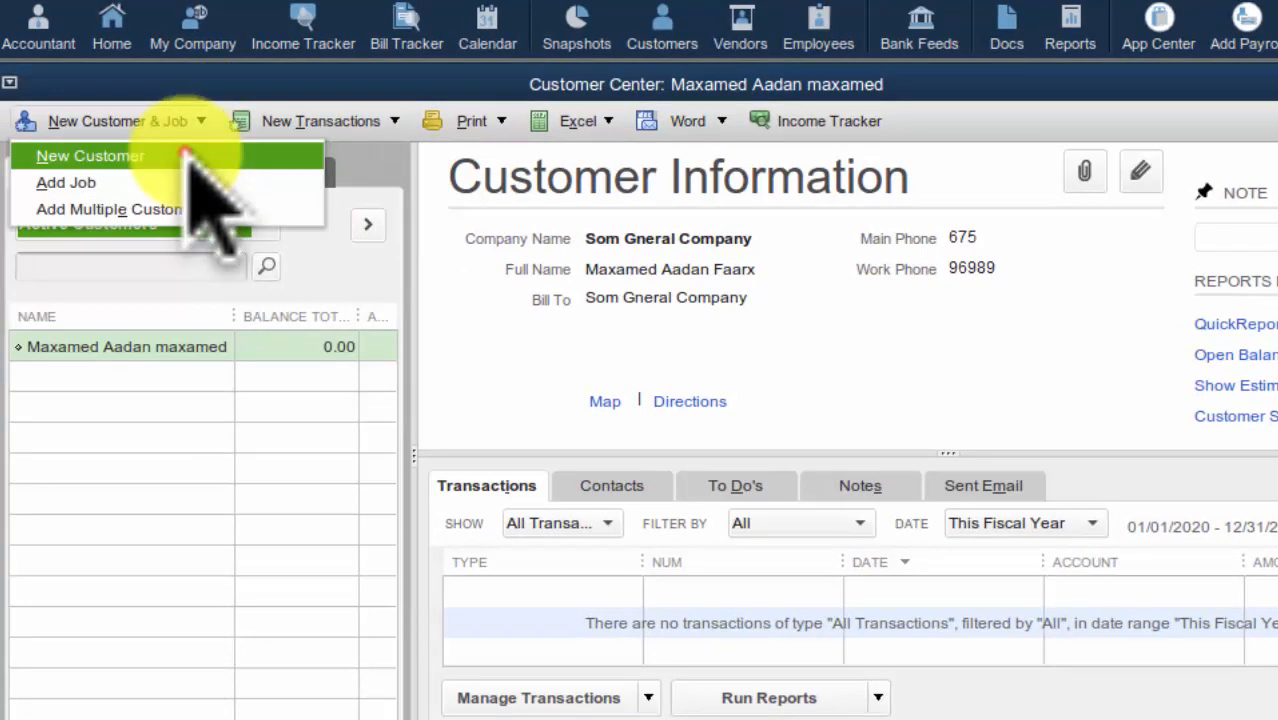
left_click(188, 156)
left_click(513, 127)
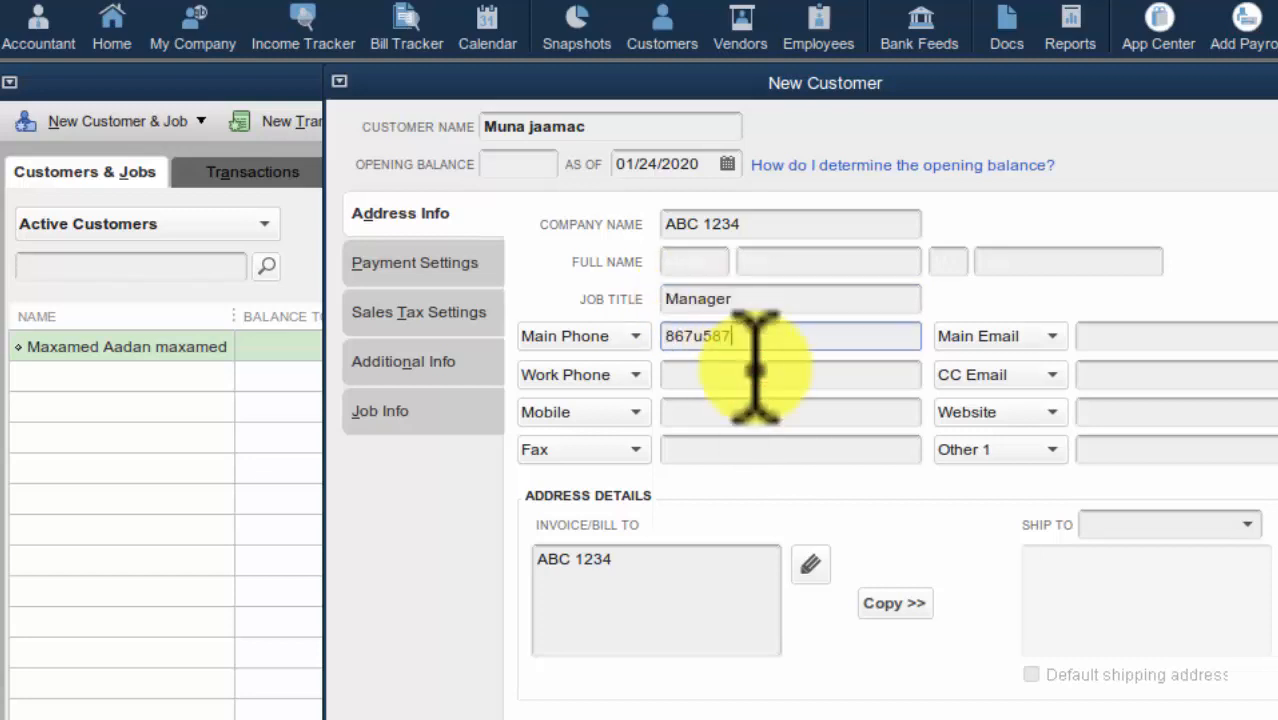
left_click(1005, 716)
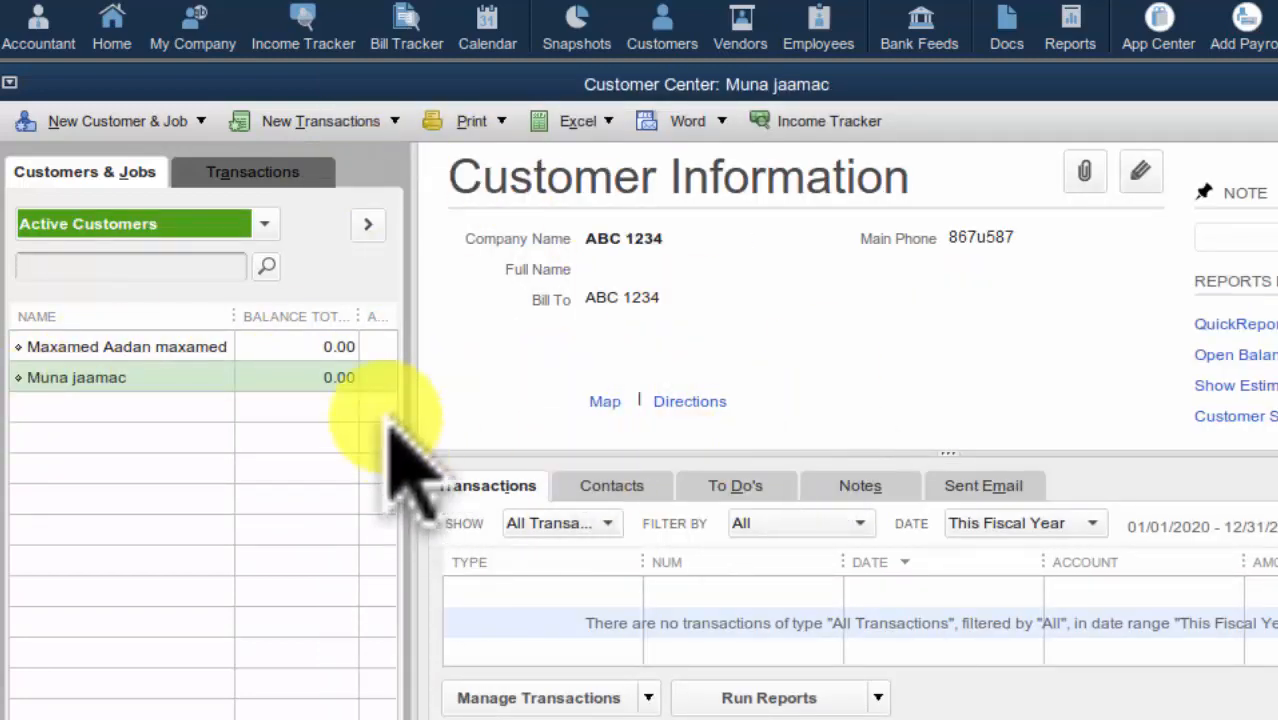
left_click(112, 378)
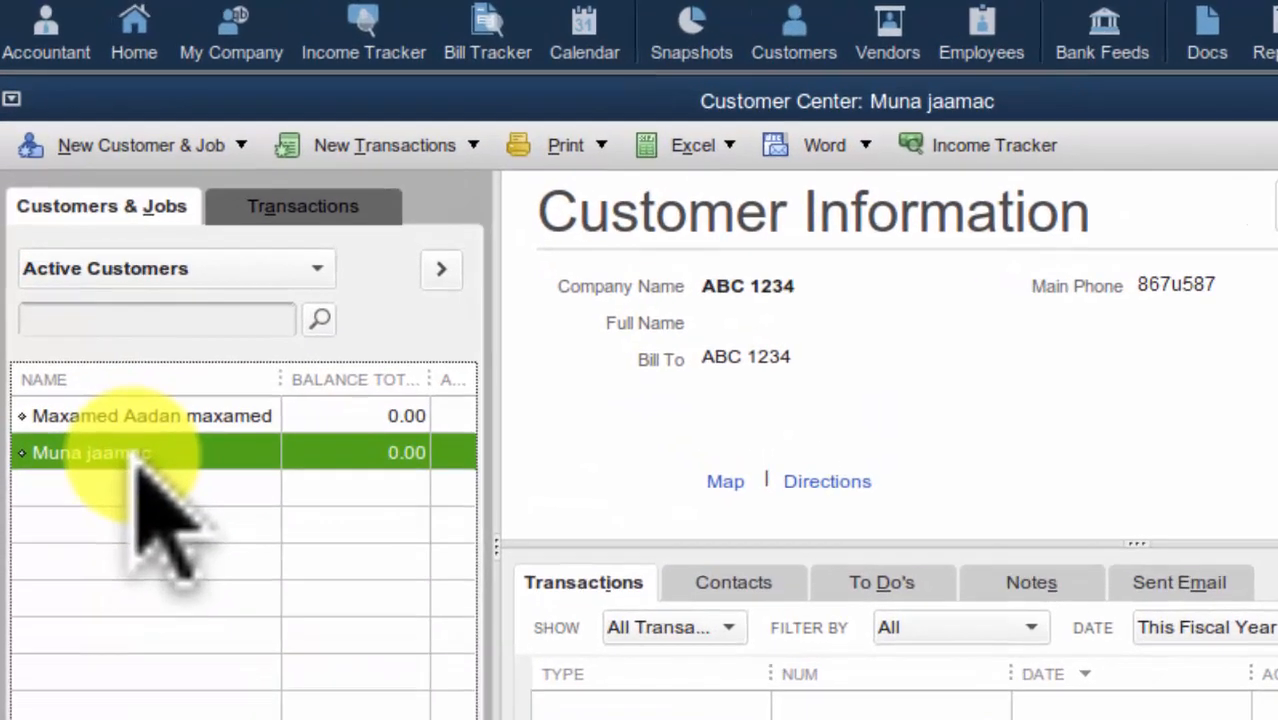
right_click(113, 379)
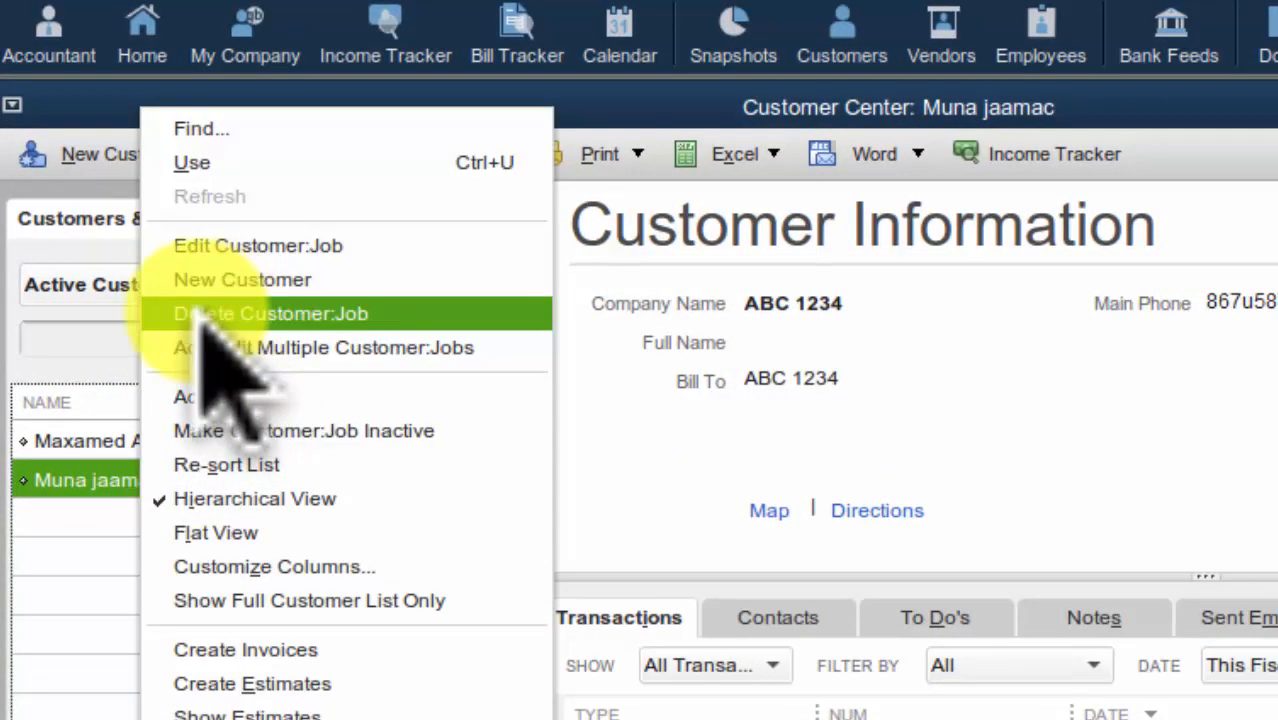
left_click(688, 436)
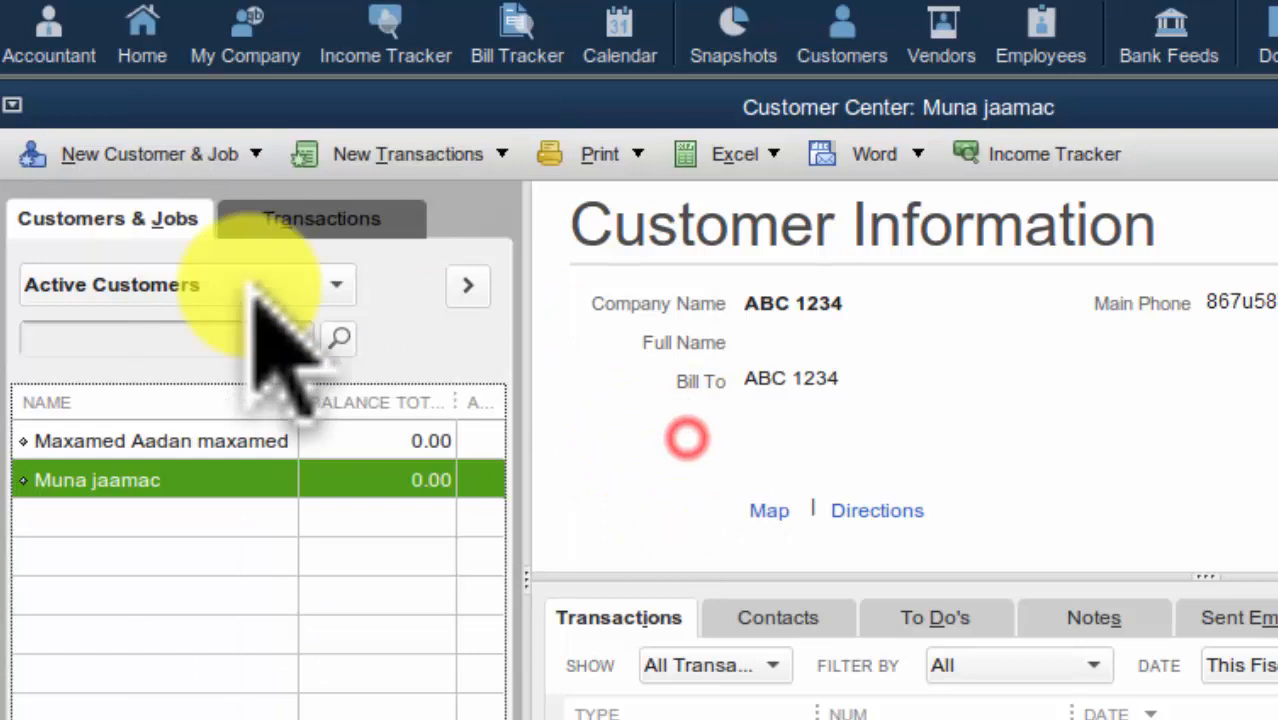
Filter the customer list to Customers with Open Balances, and set the filter back to All Customers.
left_click(334, 283)
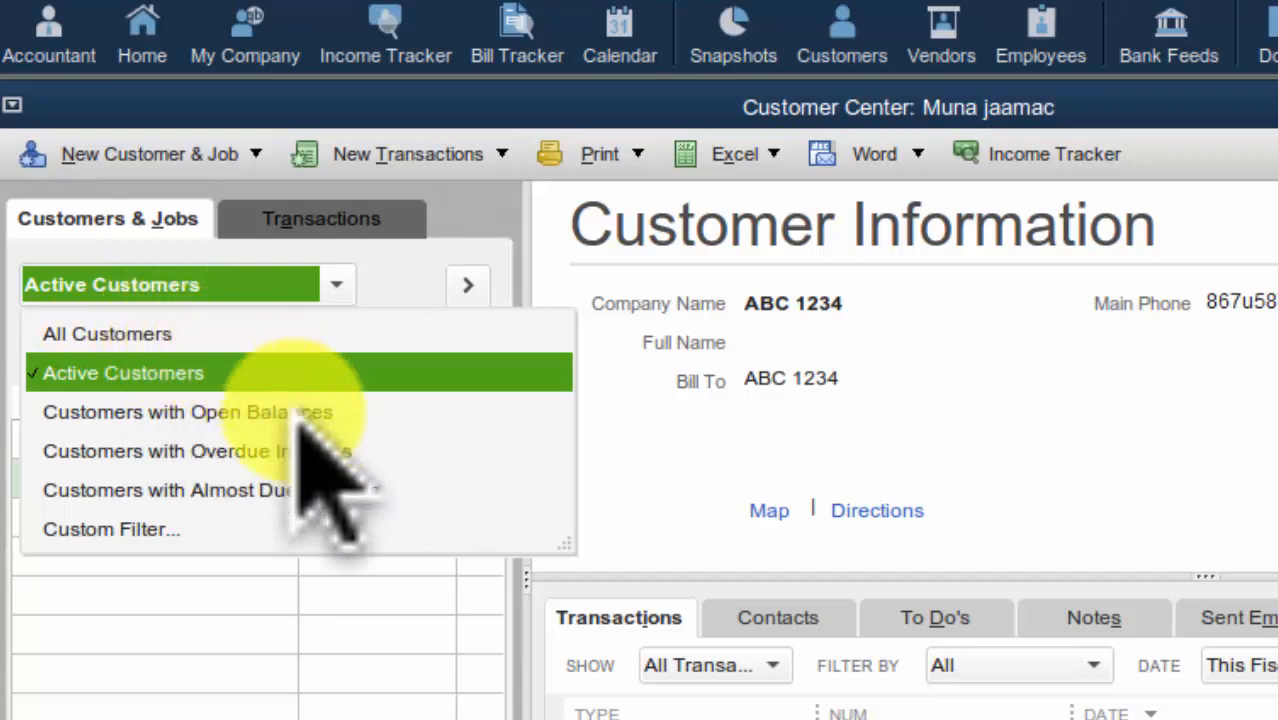
left_click(160, 418)
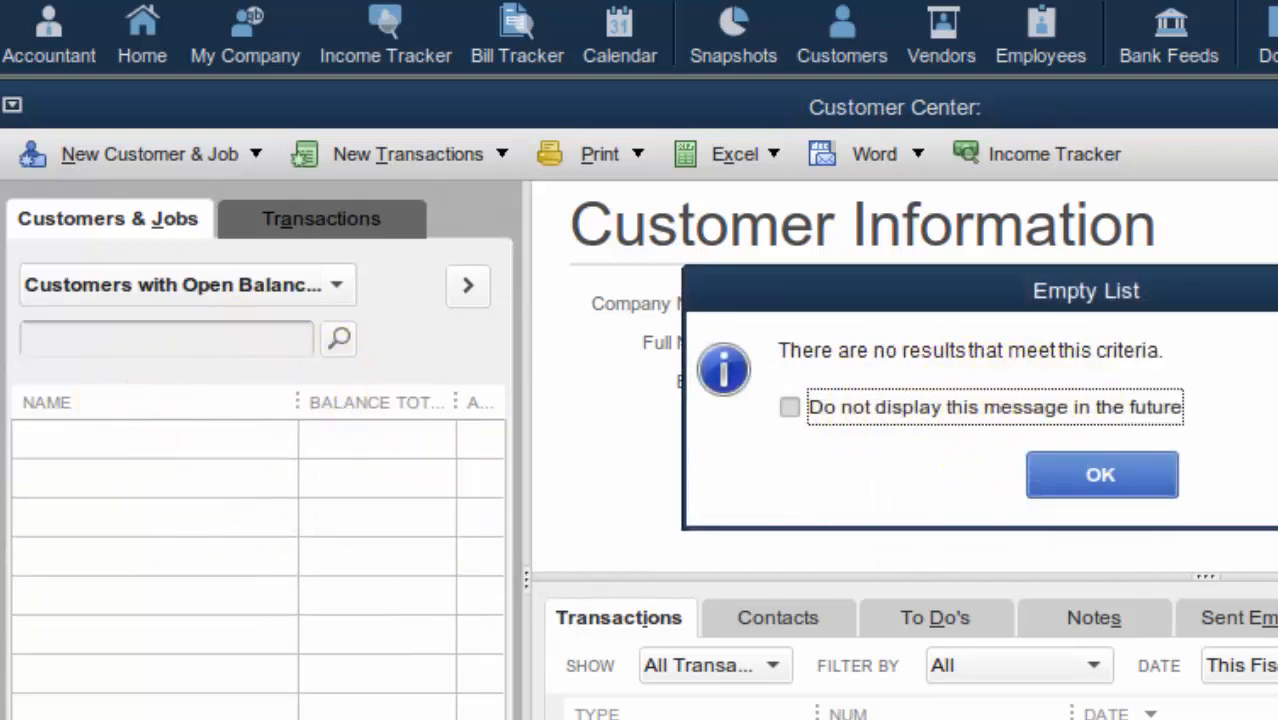
key("Return")
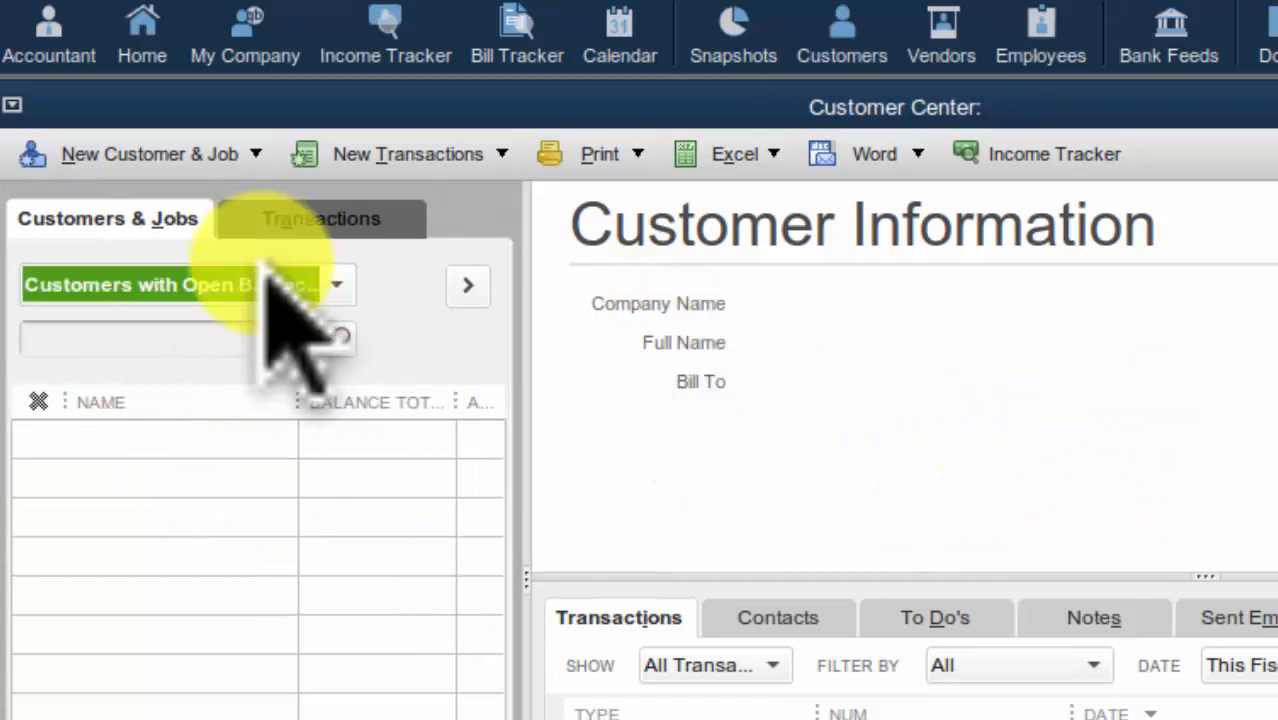
left_click(336, 285)
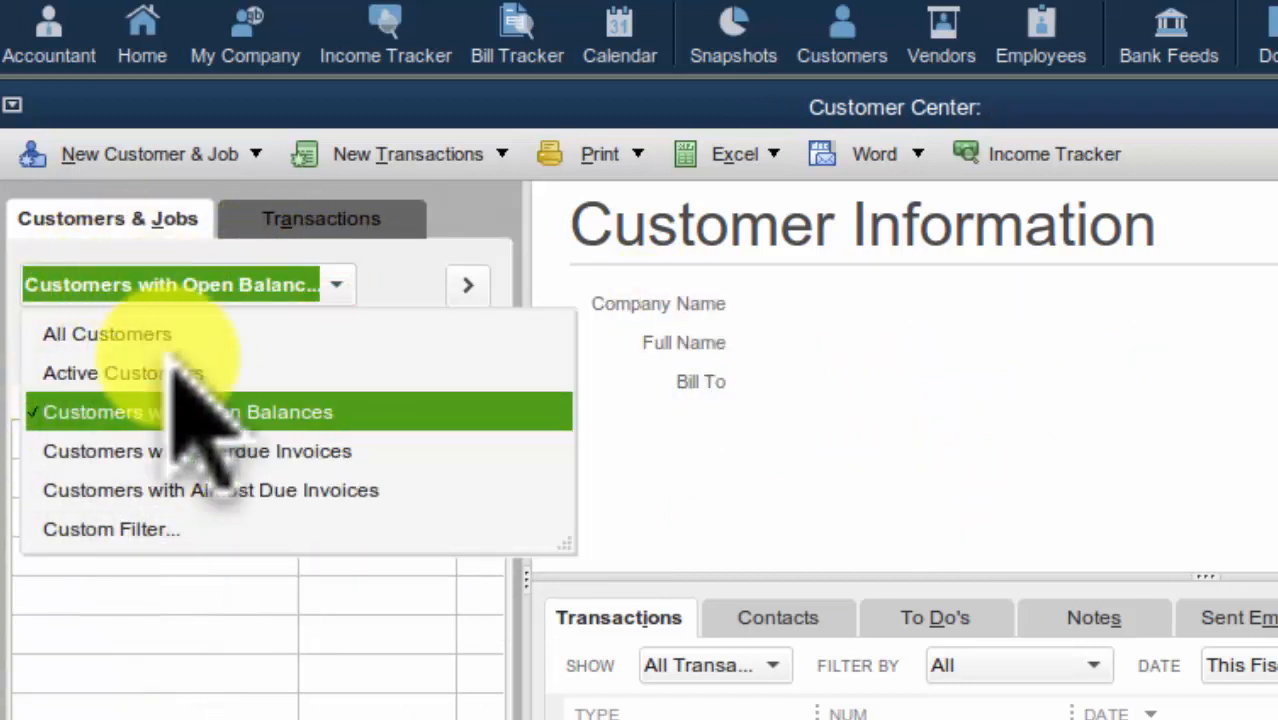
left_click(200, 332)
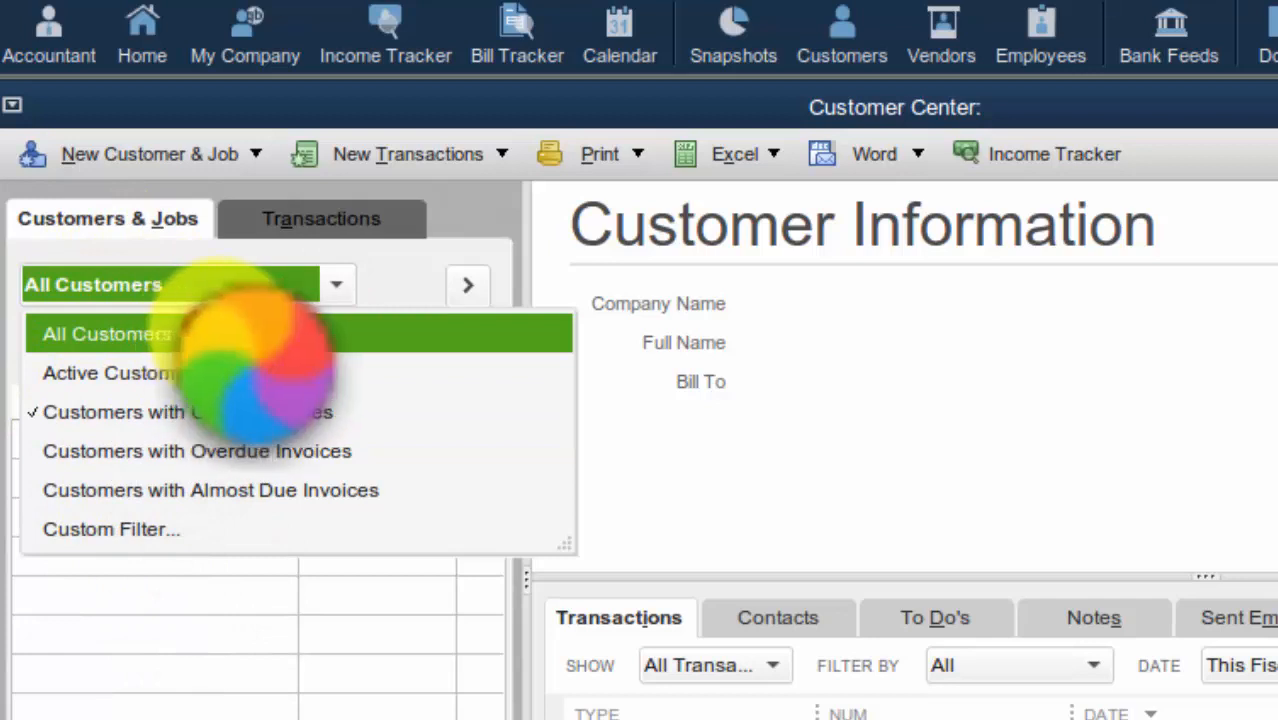
Search the customer list for the second customer's first name.
left_click(152, 342)
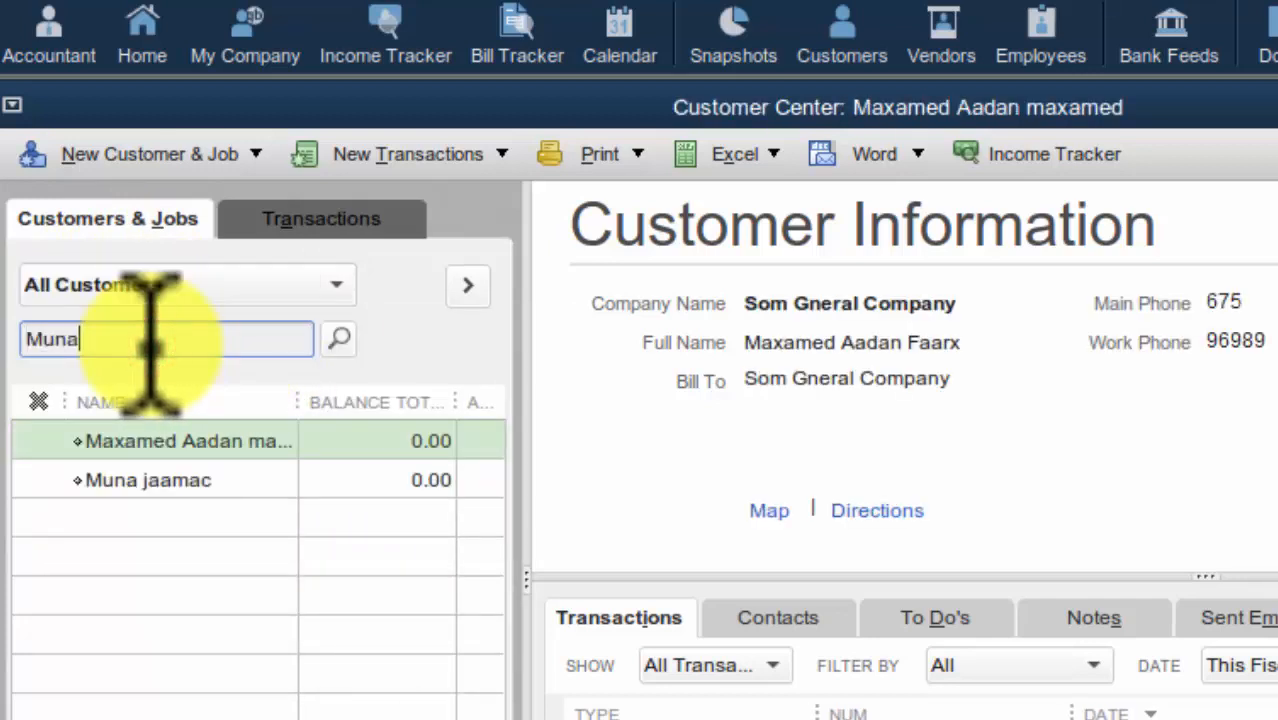
type("Muna")
left_click(339, 338)
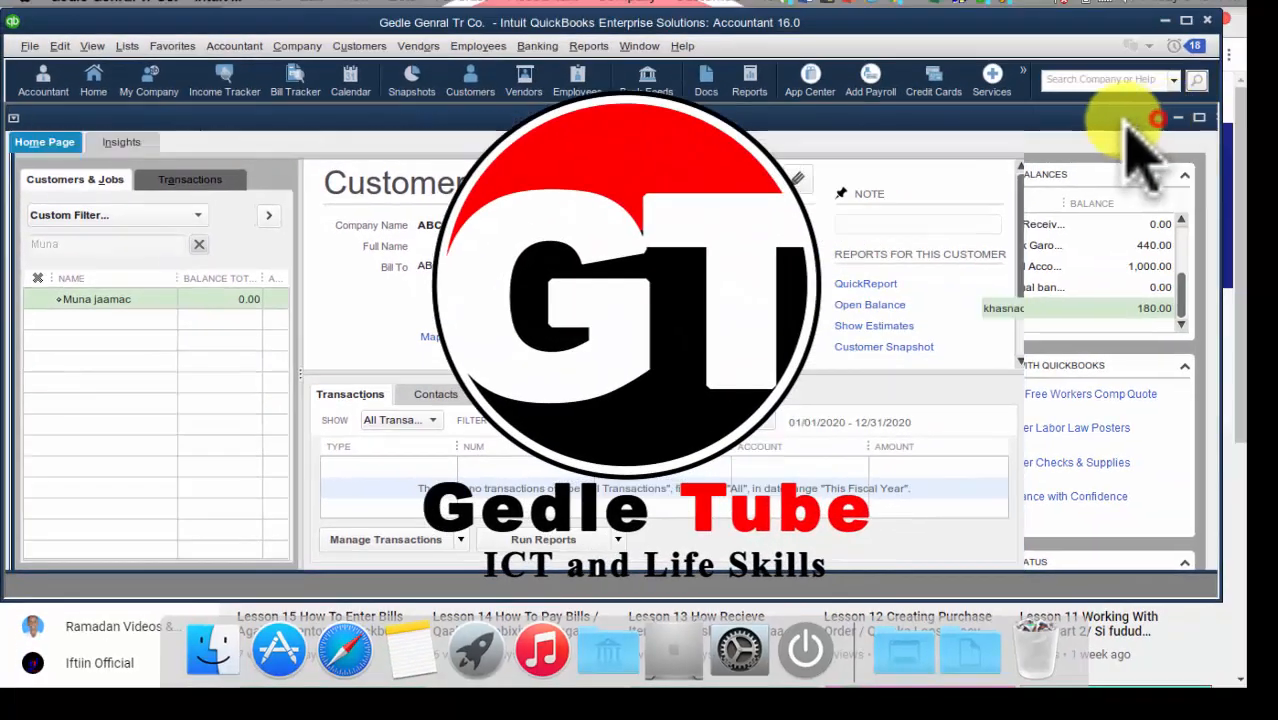
Close the Home page and Customer Center windows and reopen the Home page.
left_click(1157, 119)
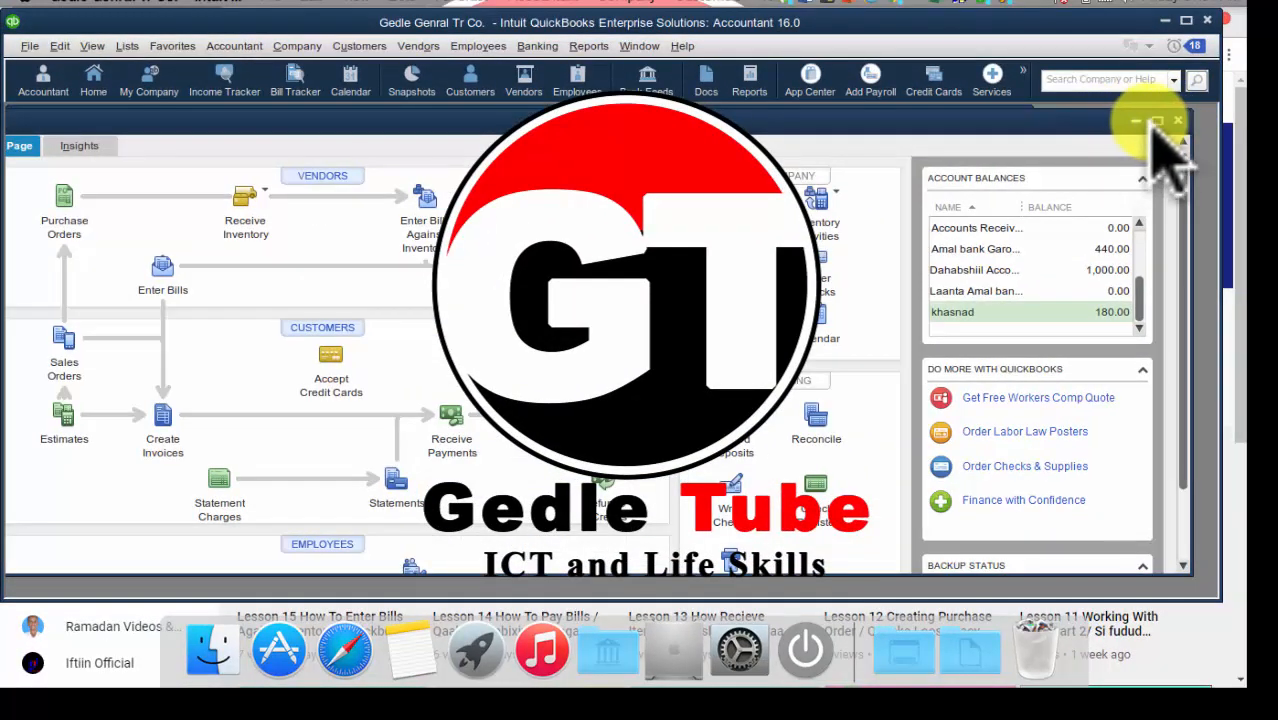
left_click(1180, 121)
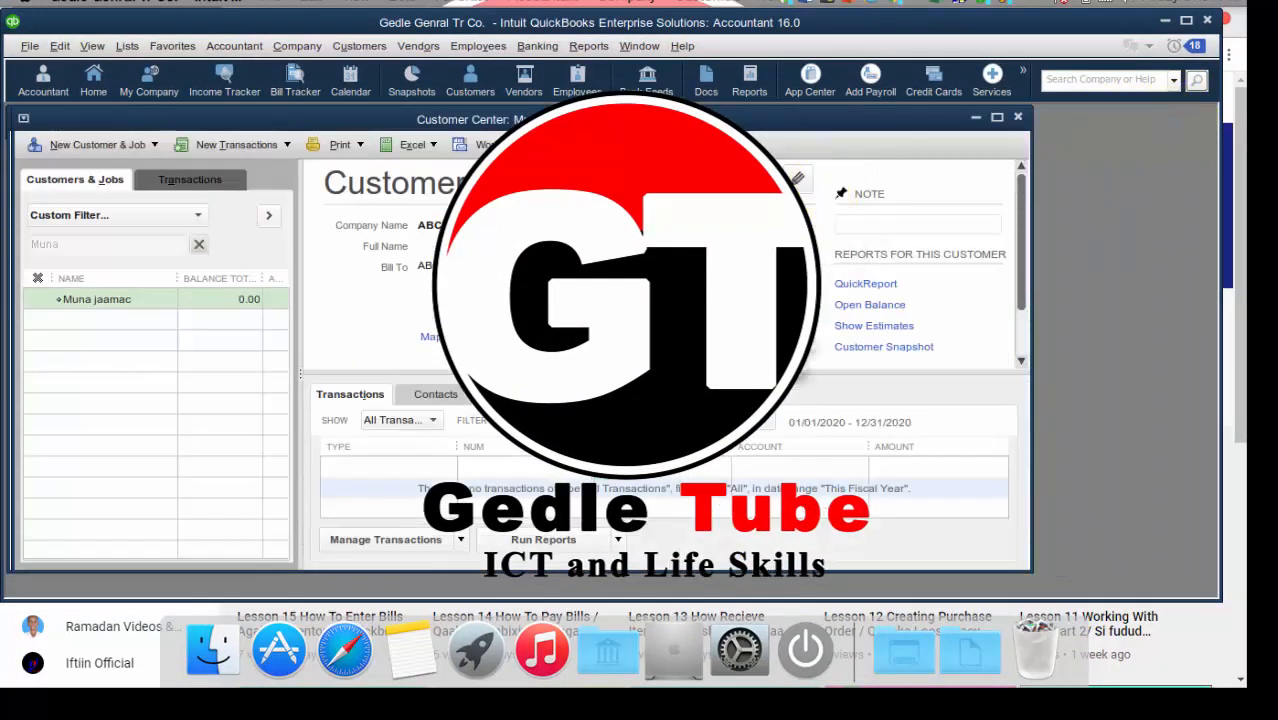
left_click(1018, 118)
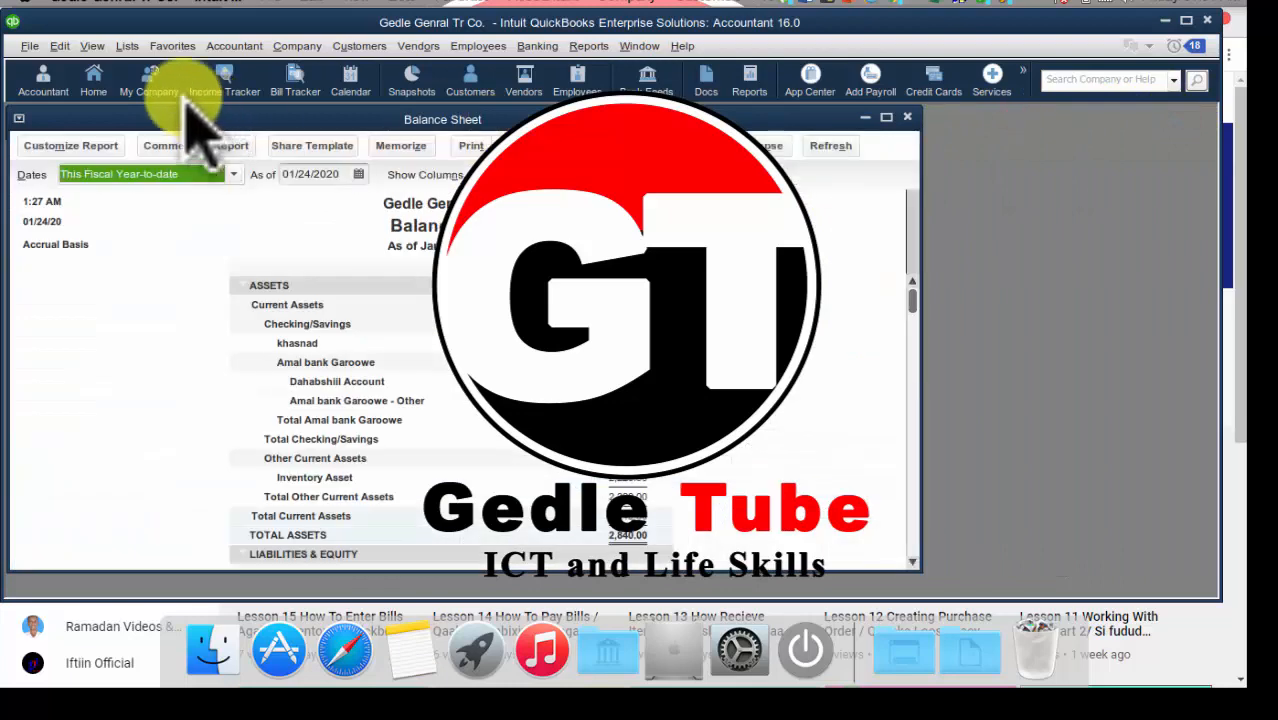
left_click(95, 78)
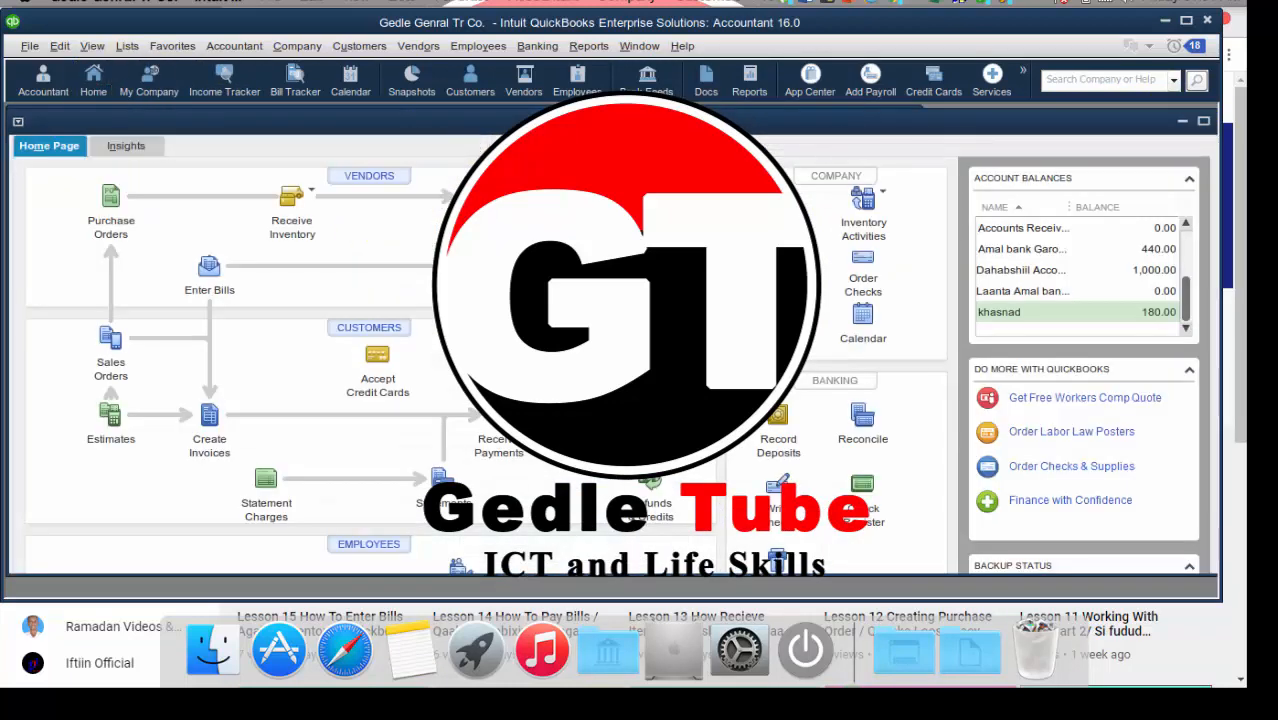